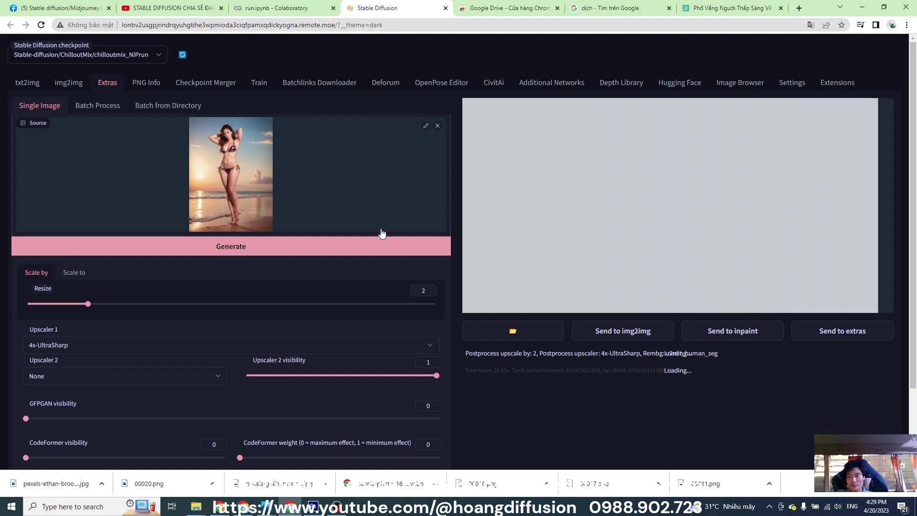
pyautogui.scroll(-2, 45, 439)
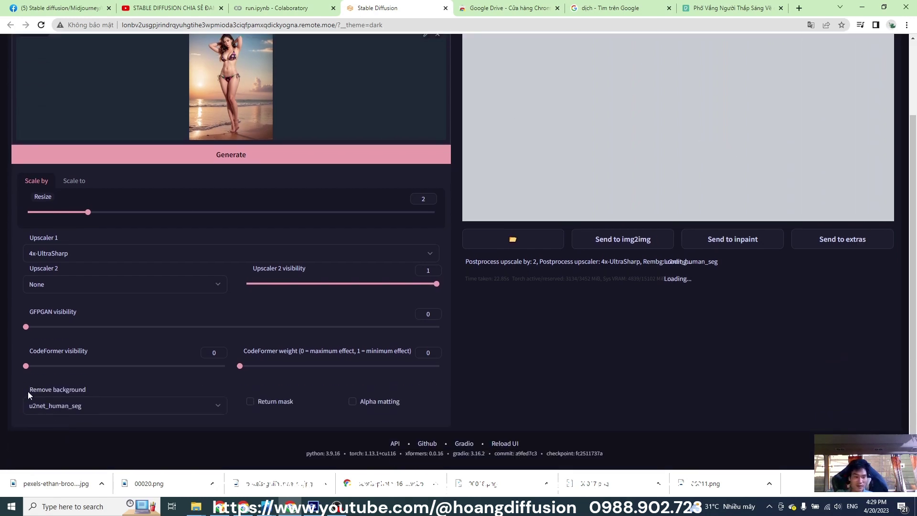
pyautogui.scroll(2, 287, 375)
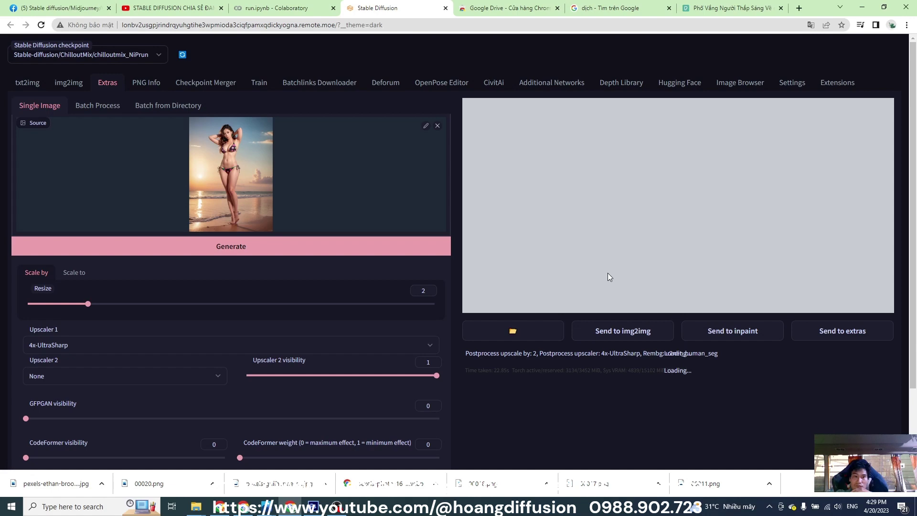
pyautogui.click(179, 9)
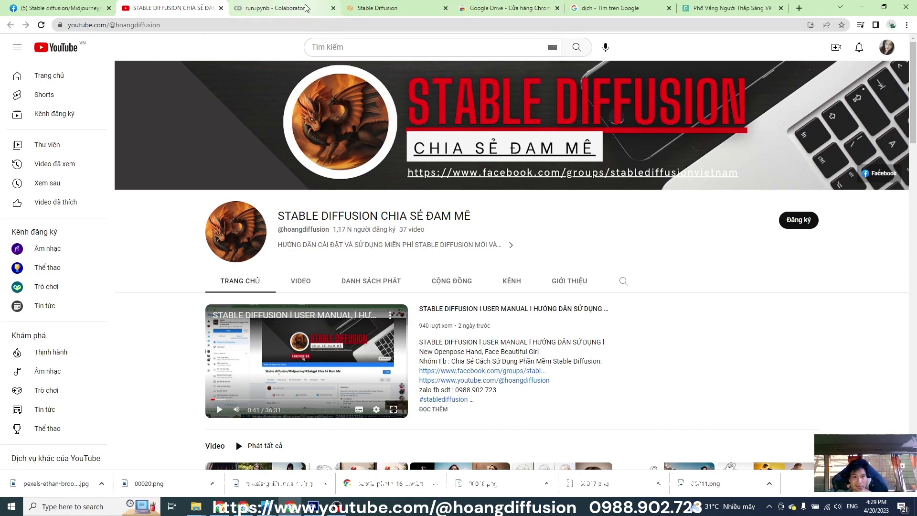
pyautogui.click(390, 9)
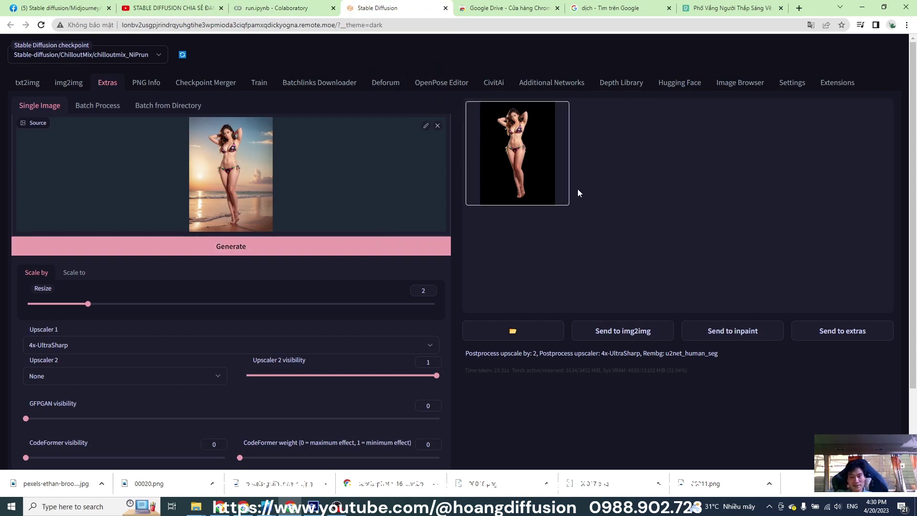
# - Enlarge the generated background-removed image of the woman and open it full size in a new browser tab
pyautogui.click(536, 178)
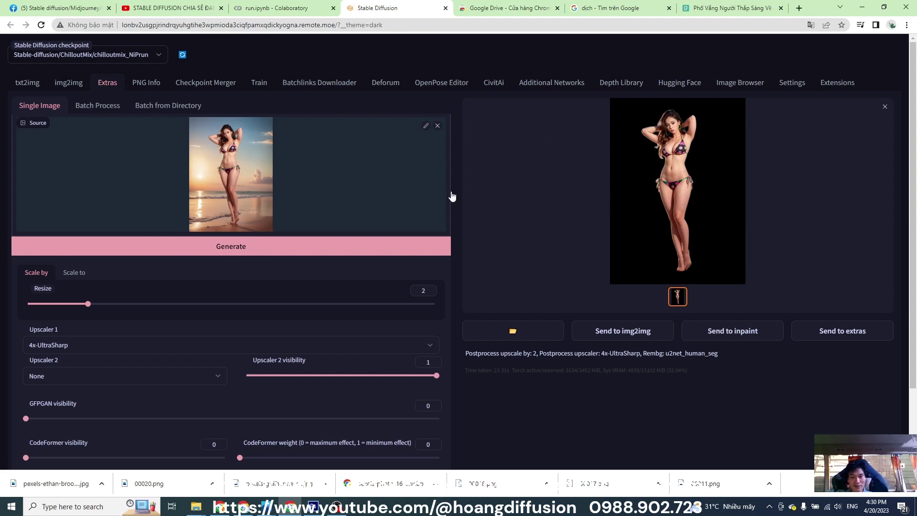
pyautogui.rightClick(653, 203)
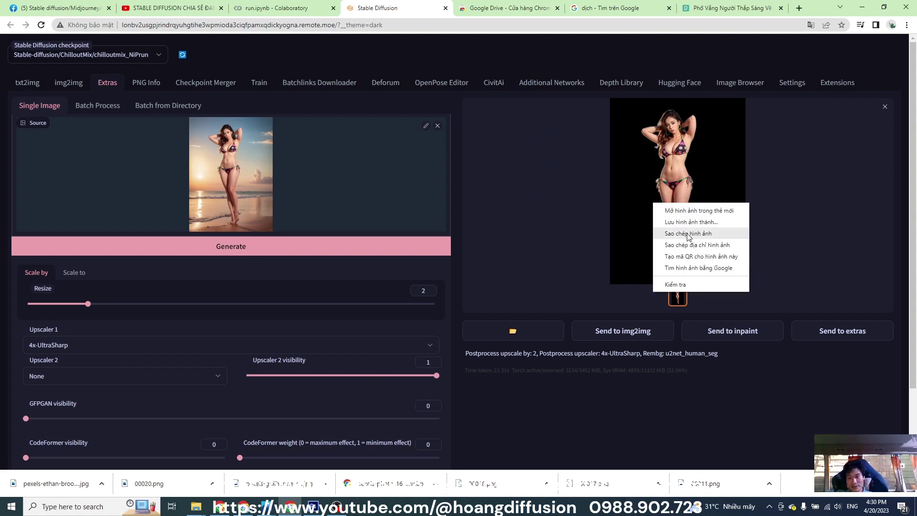
pyautogui.click(691, 211)
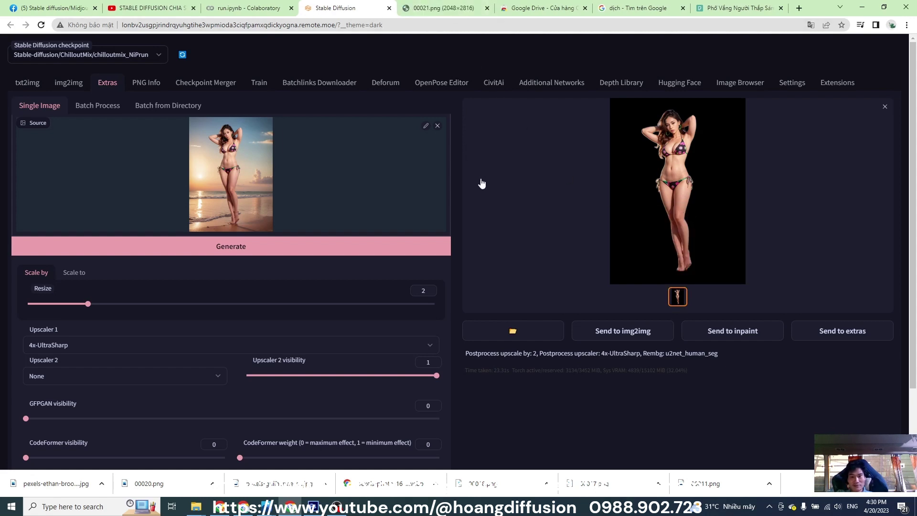
pyautogui.click(449, 8)
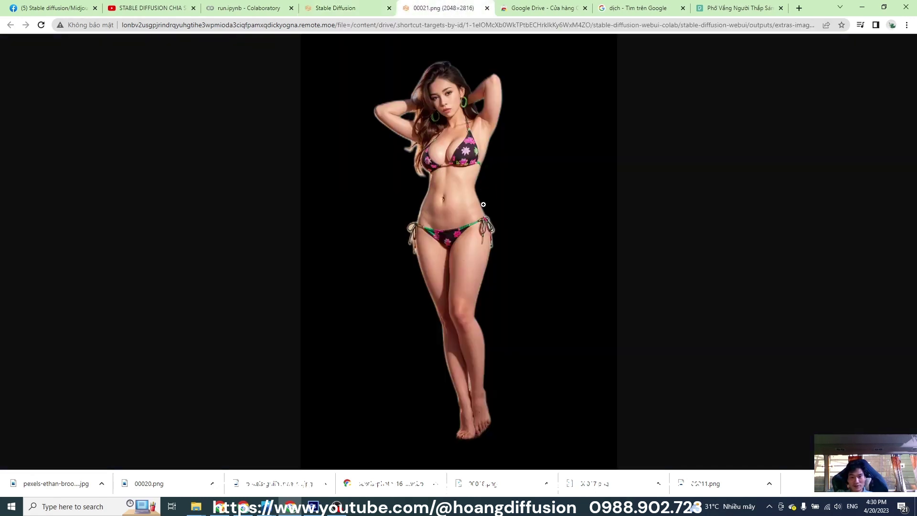
# - Examine the cutout's edges at full zoom from the hair down to the feet and close the image
pyautogui.click(460, 193)
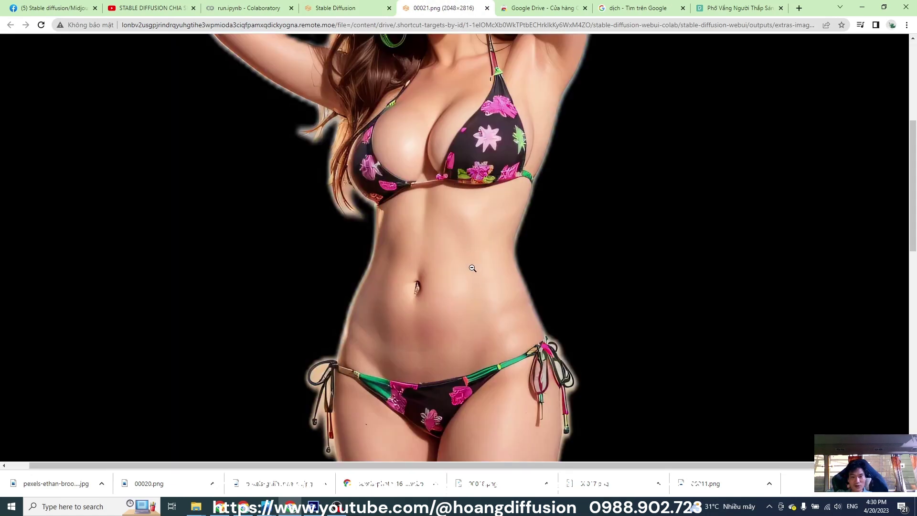
pyautogui.scroll(5, 471, 258)
pyautogui.scroll(1, 469, 255)
pyautogui.scroll(-12, 463, 245)
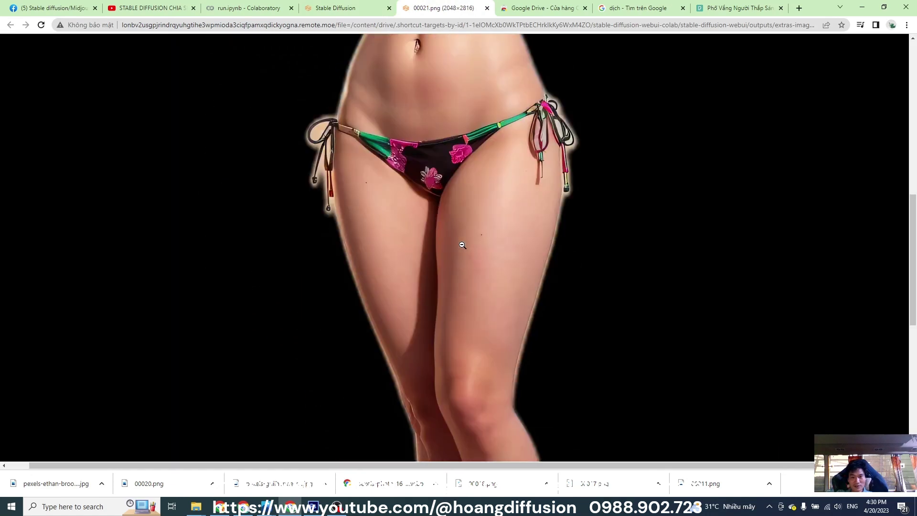
pyautogui.scroll(12, 462, 243)
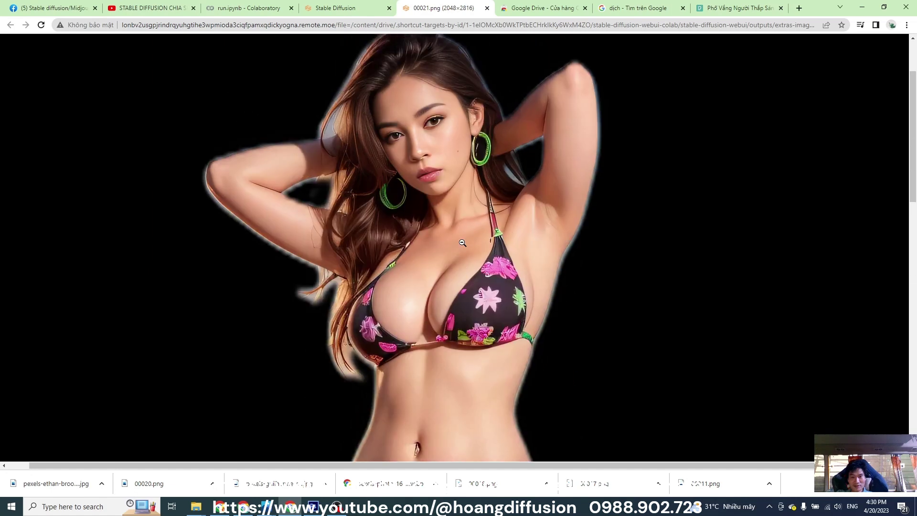
pyautogui.scroll(-12, 462, 243)
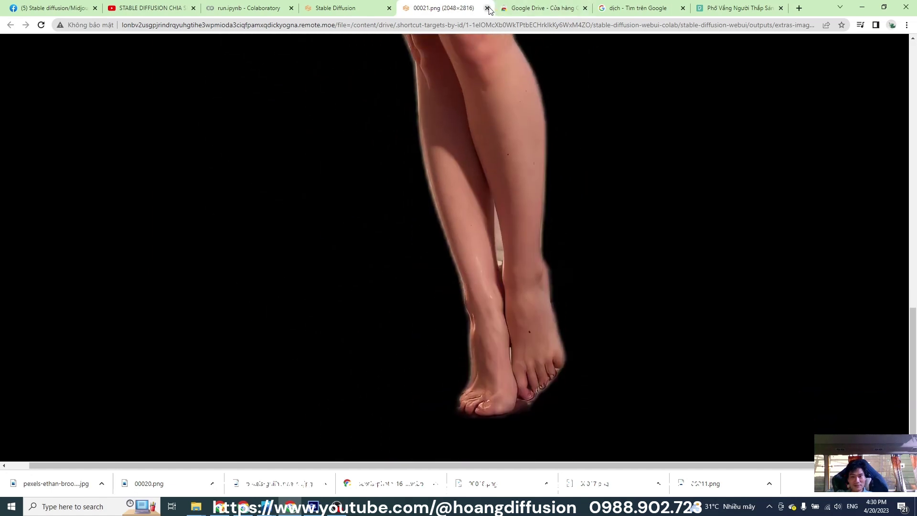
pyautogui.scroll(5, 520, 164)
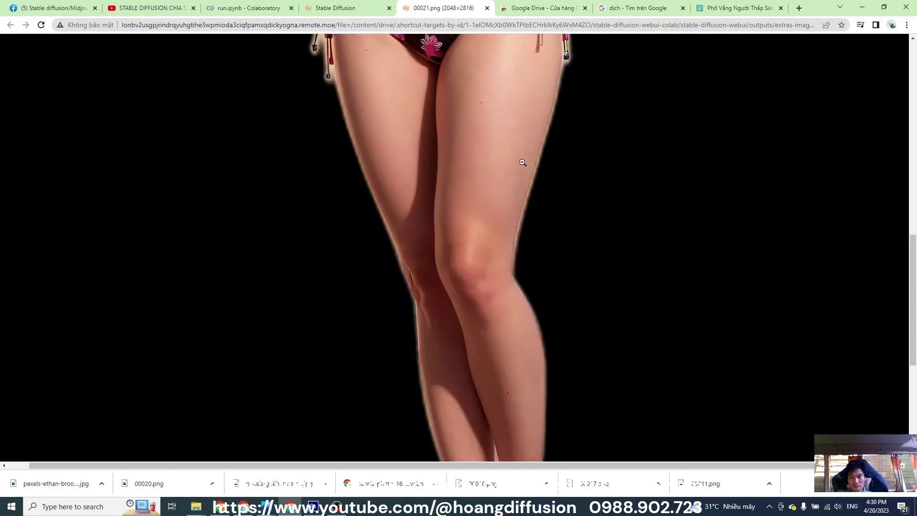
pyautogui.click(522, 163)
pyautogui.click(459, 174)
pyautogui.click(460, 174)
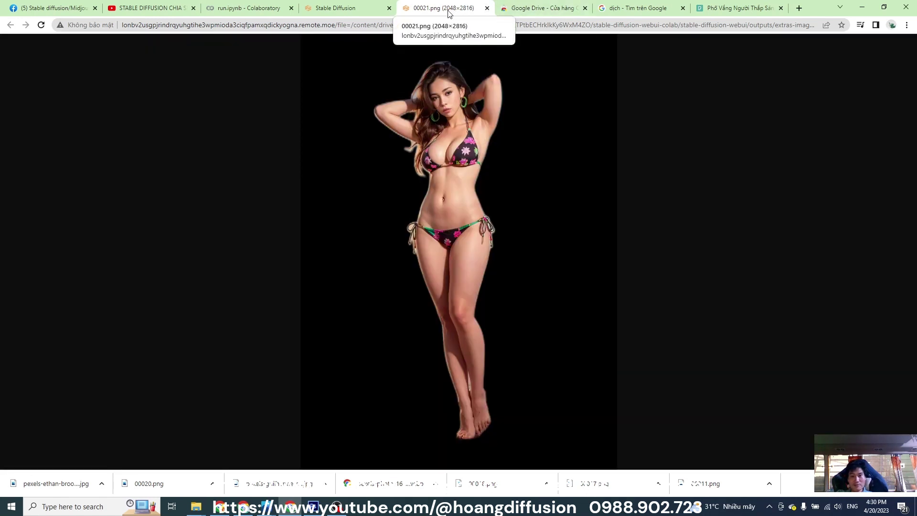
pyautogui.click(487, 9)
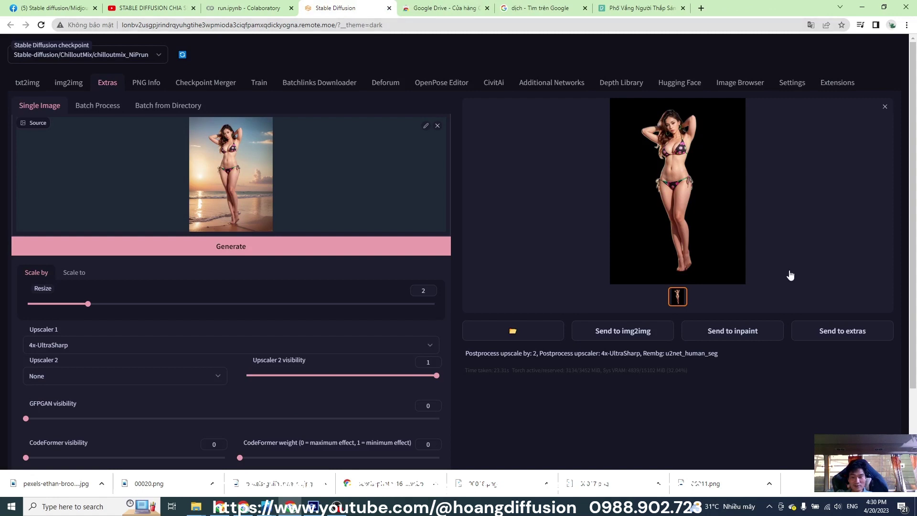
# - Save the woman's cutout as the PNG file 00021 in Downloads and check the saved file in the image viewer
pyautogui.click(673, 241)
pyautogui.rightClick(487, 283)
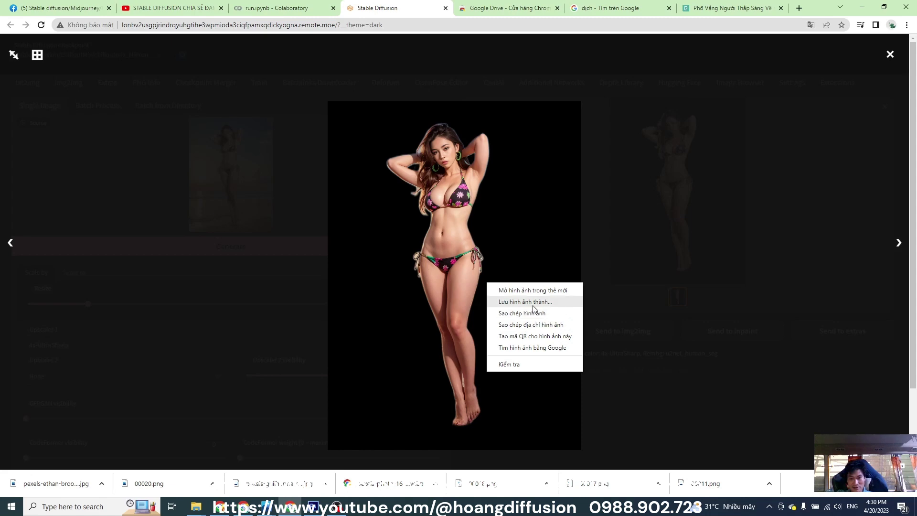
pyautogui.click(526, 301)
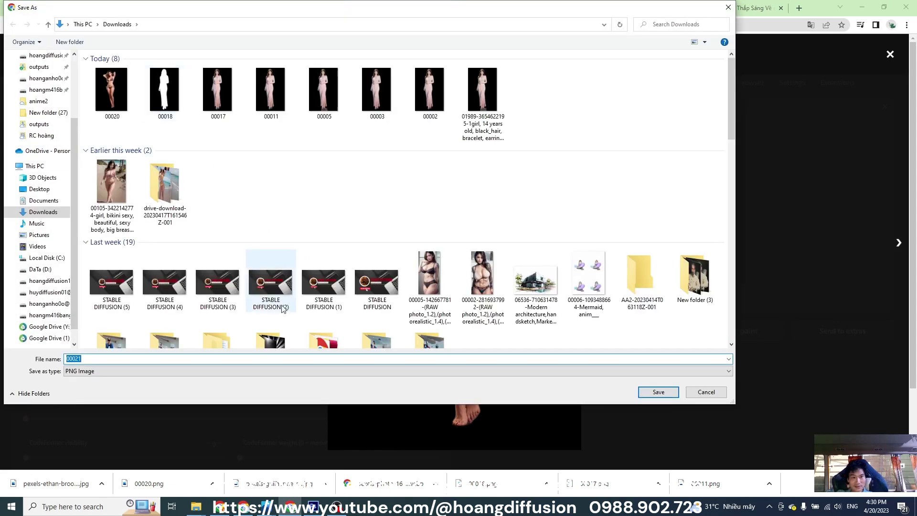
pyautogui.click(659, 392)
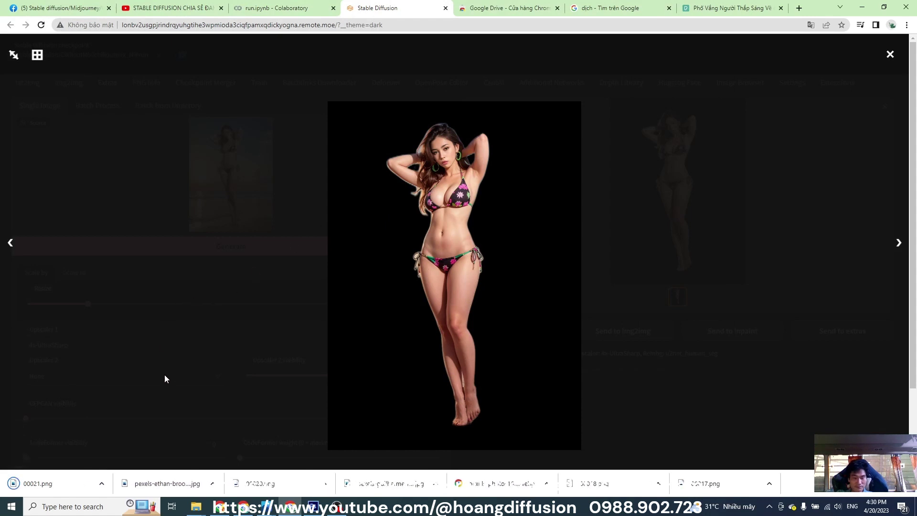
pyautogui.click(50, 486)
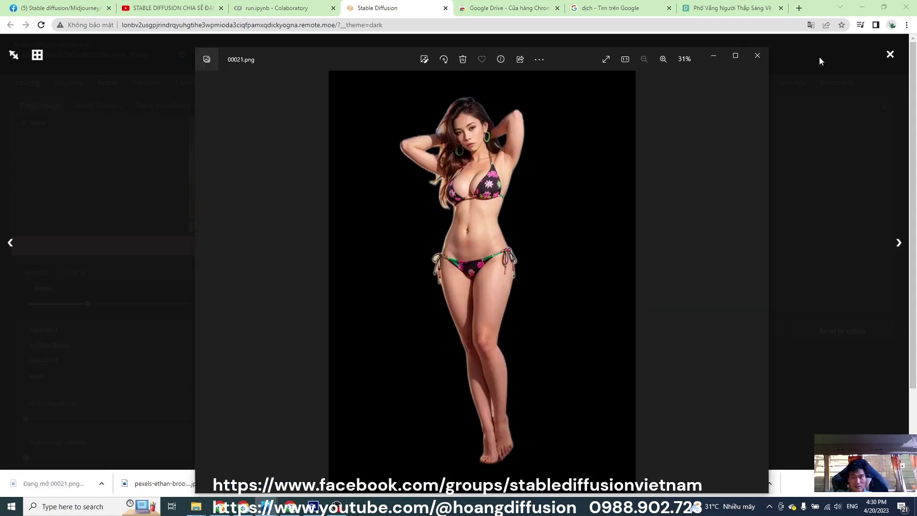
pyautogui.click(758, 55)
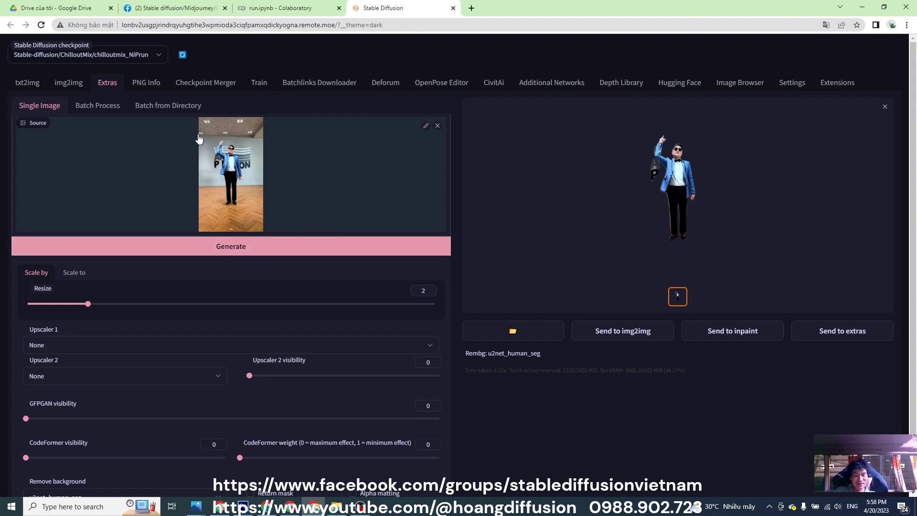
# - Compare the enlarged source photo of the man in the blue jacket with his enlarged cutout and review the background removal settings
pyautogui.click(243, 195)
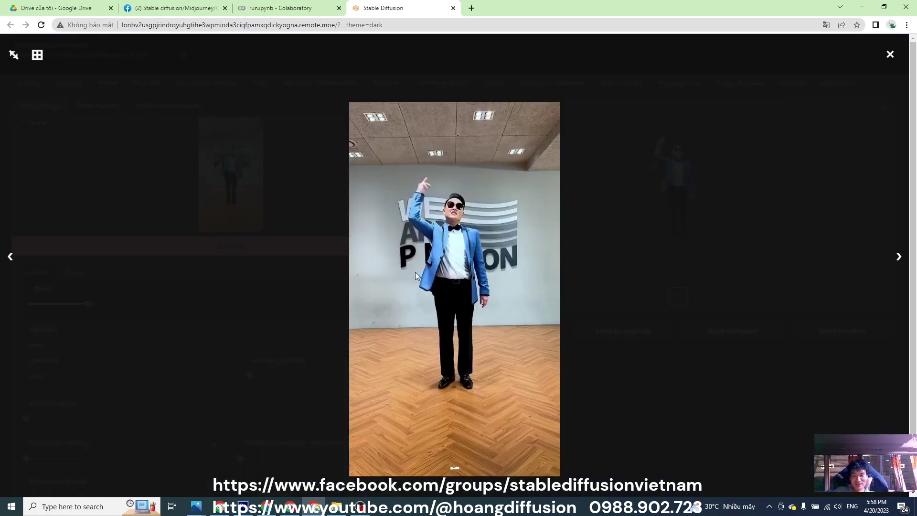
pyautogui.click(888, 57)
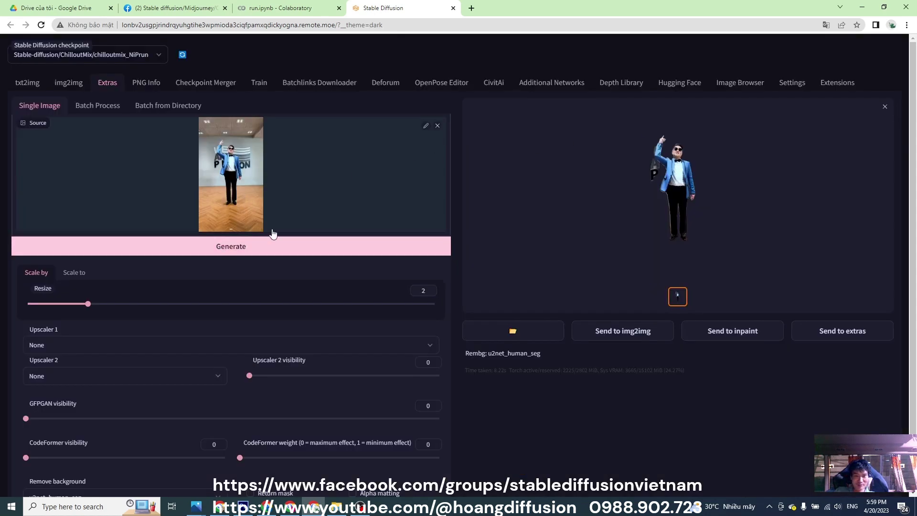
pyautogui.click(675, 195)
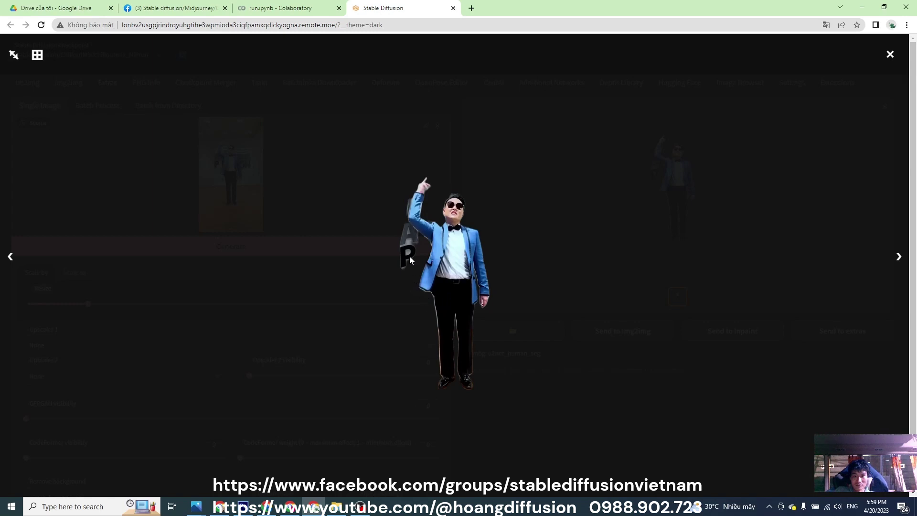
pyautogui.click(903, 55)
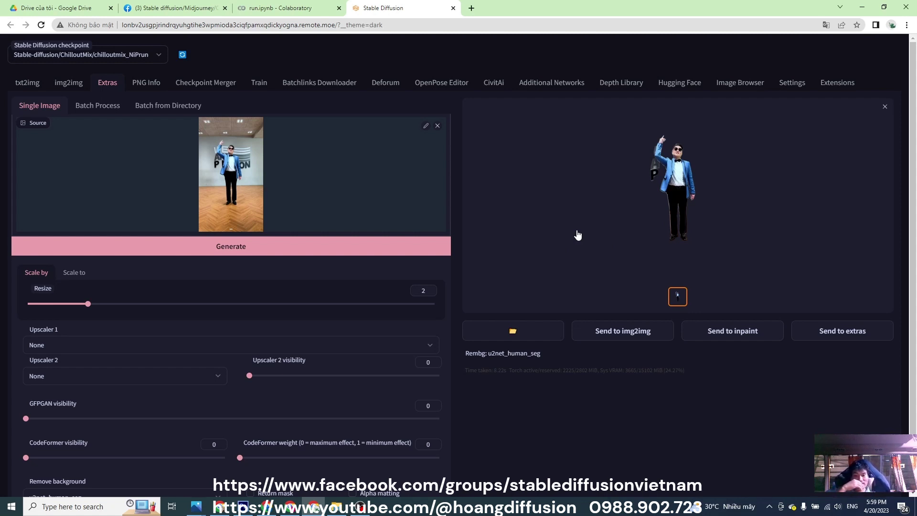
pyautogui.scroll(-2, 509, 288)
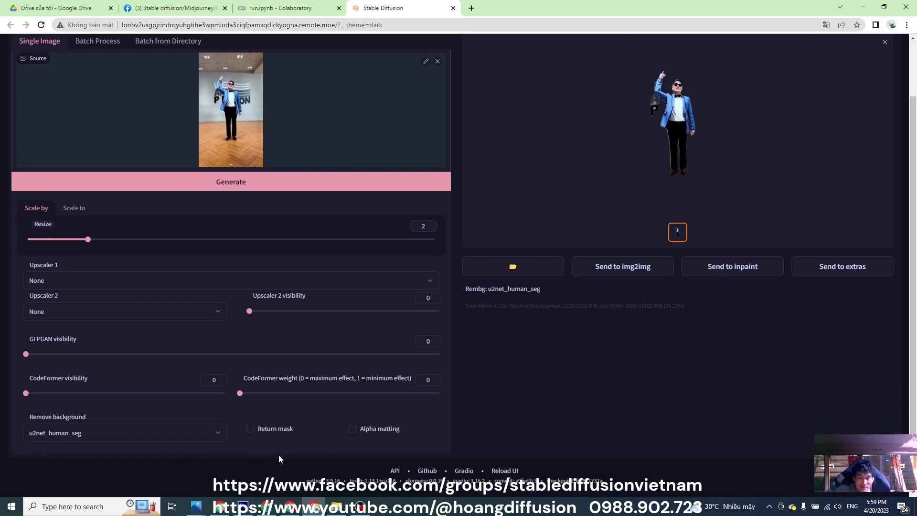
pyautogui.scroll(2, 662, 275)
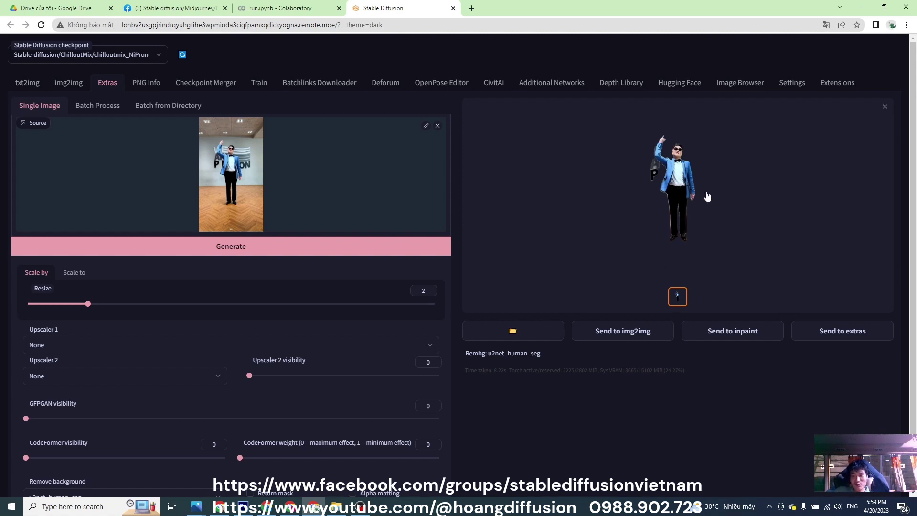
# - Save the cutout of the man in the blue jacket as the PNG file 00025 in Downloads and check the saved file
pyautogui.rightClick(684, 190)
pyautogui.click(681, 306)
pyautogui.click(670, 200)
pyautogui.rightClick(481, 278)
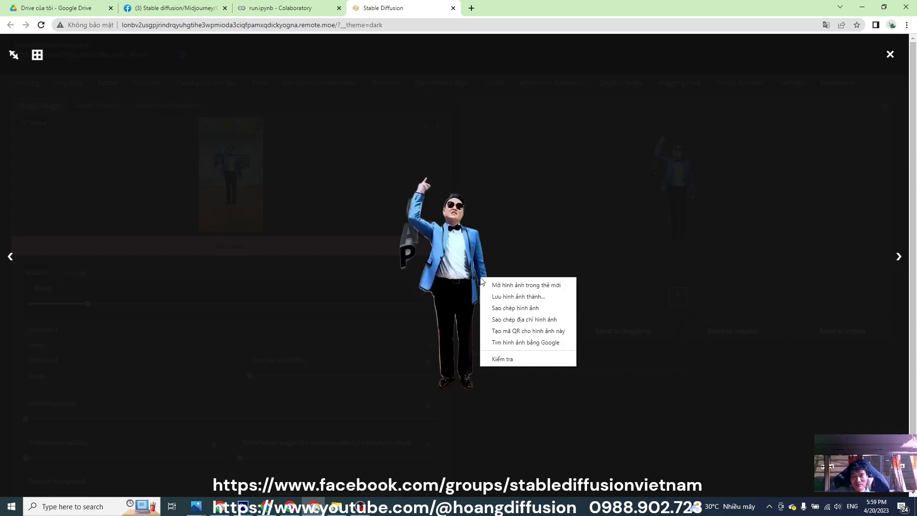
pyautogui.click(516, 297)
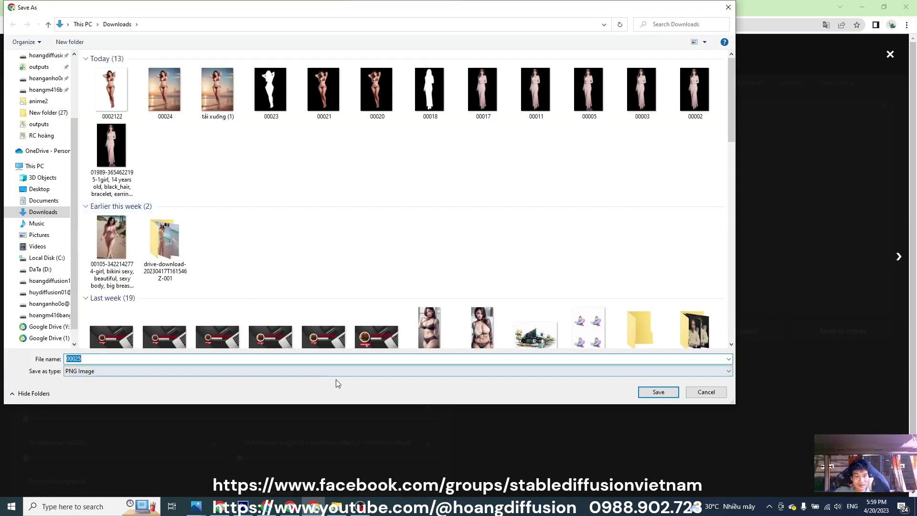
pyautogui.click(655, 392)
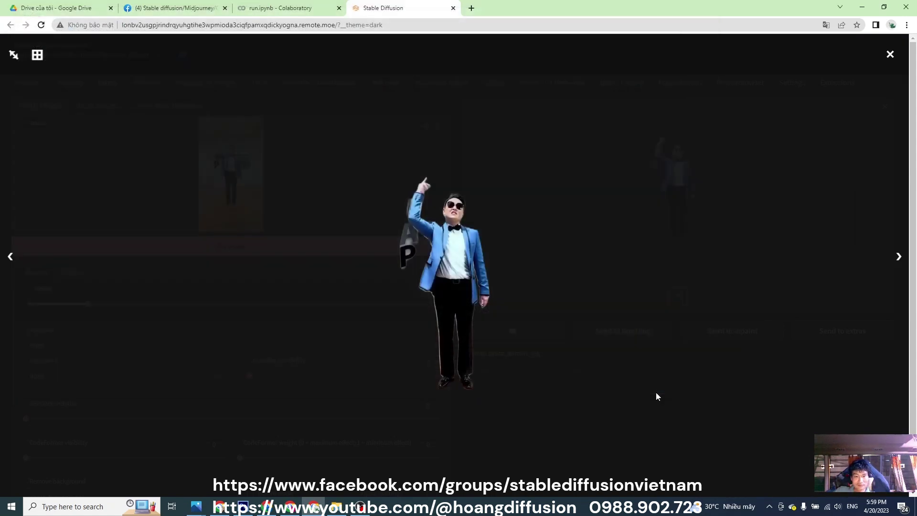
pyautogui.click(90, 485)
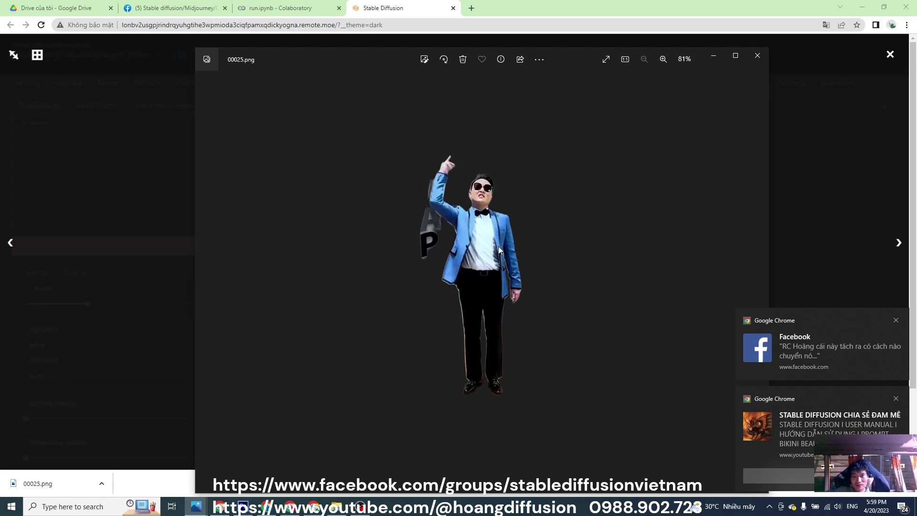
pyautogui.click(889, 57)
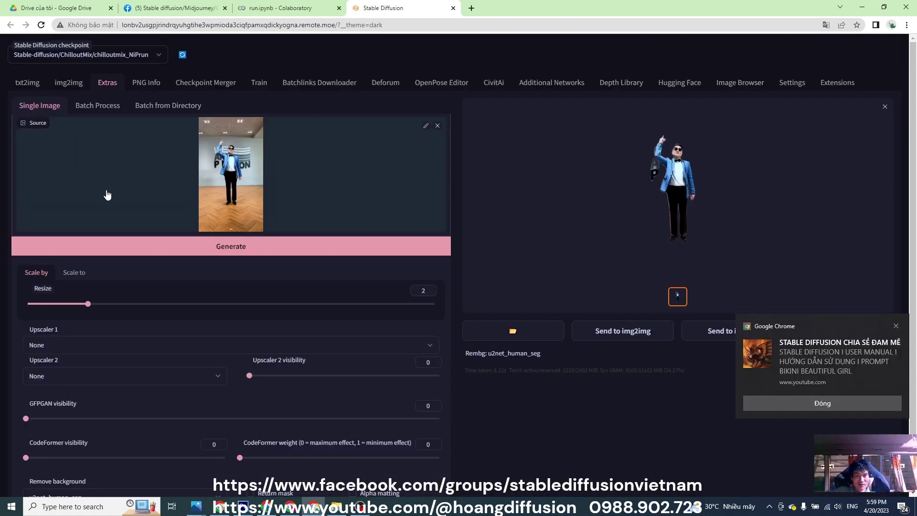
# - Review the upscaling and background removal settings again and inspect the man's original source photo in enlarged view
pyautogui.scroll(-1, 109, 297)
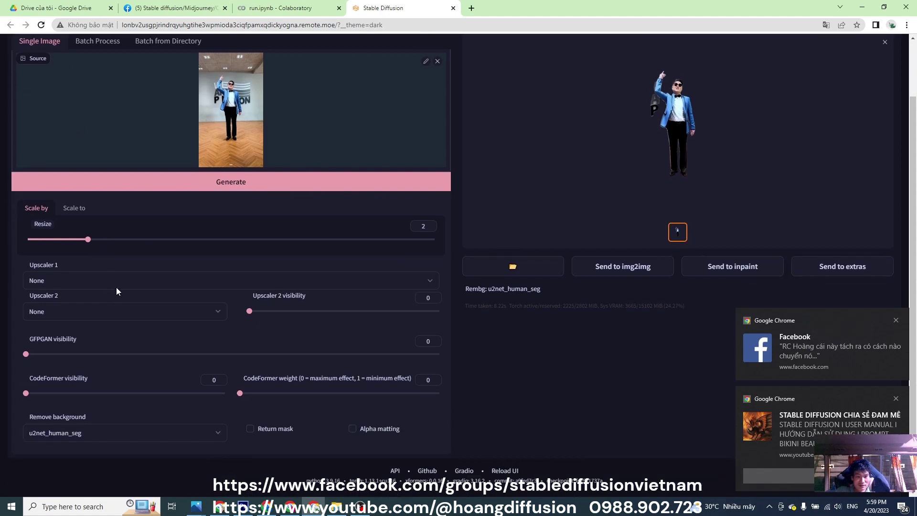
pyautogui.scroll(1, 125, 285)
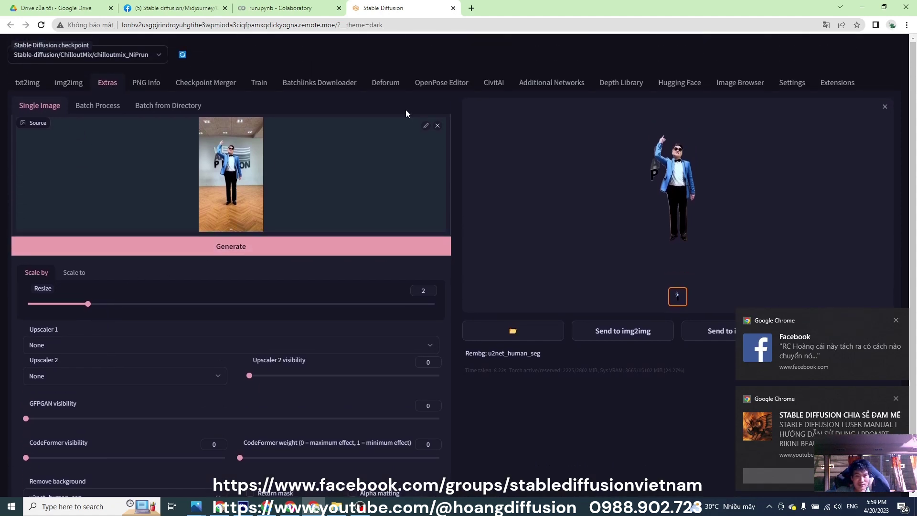
pyautogui.click(405, 141)
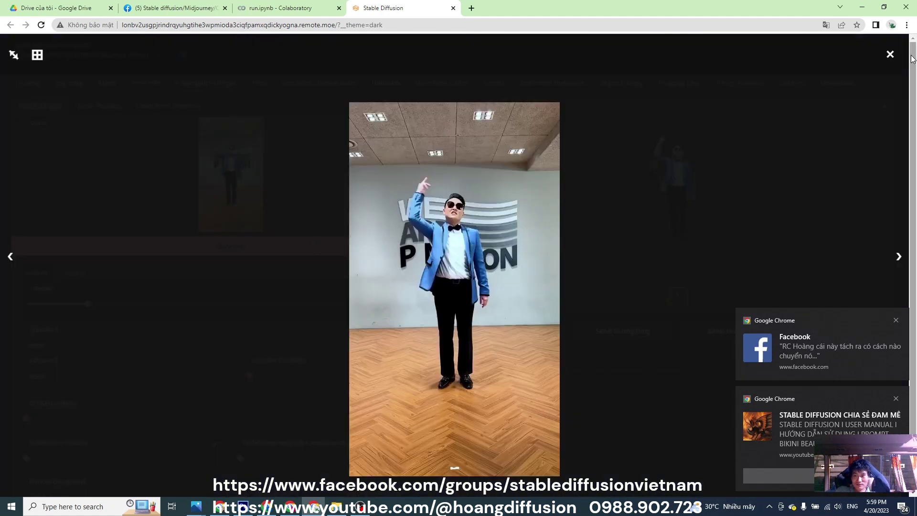
pyautogui.click(890, 55)
pyautogui.click(228, 155)
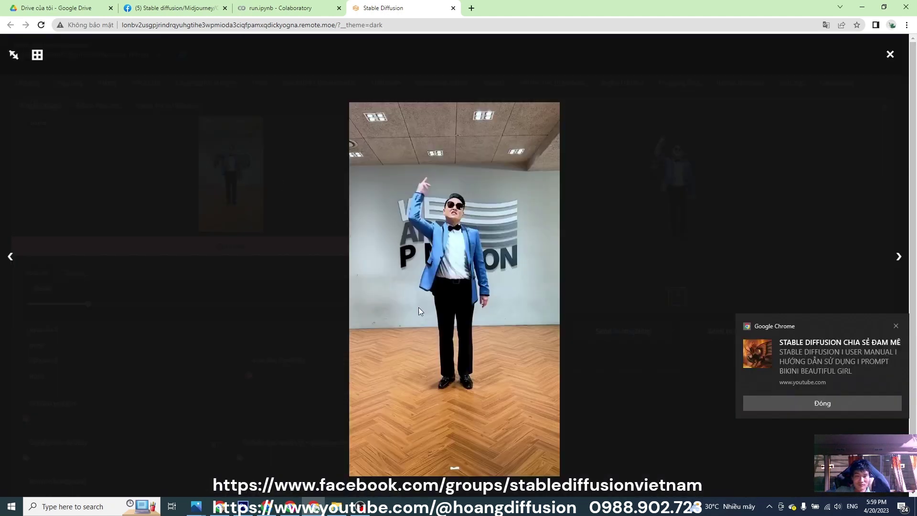
# - Replace the source with another photo of the man in the blue jacket from the A2 folder, then generate and display its cutout
pyautogui.click(889, 55)
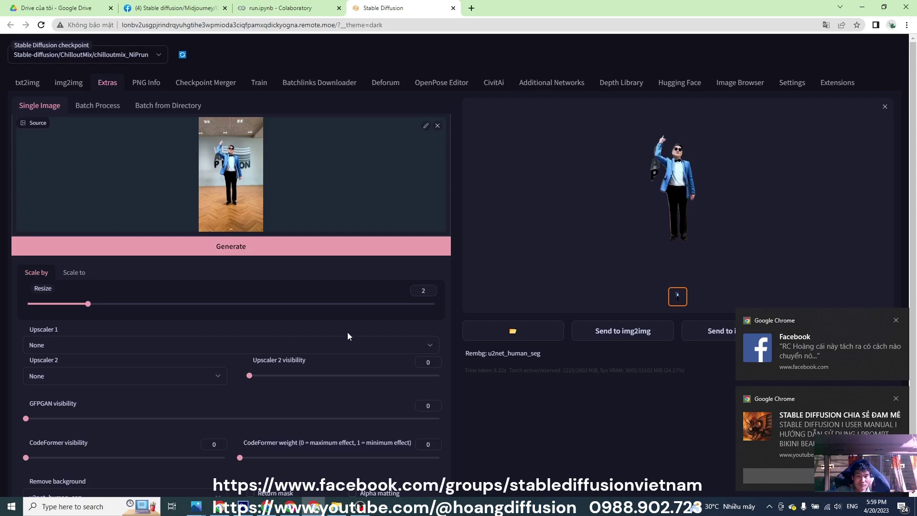
pyautogui.click(439, 126)
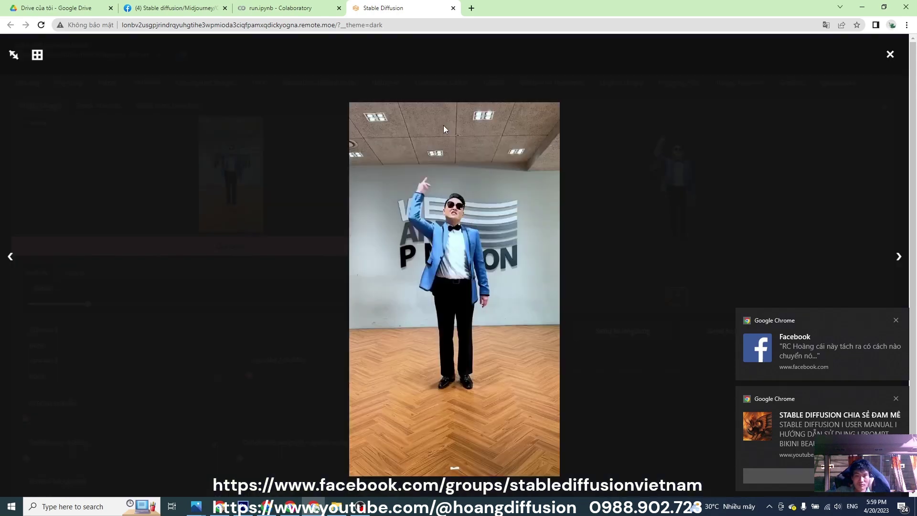
pyautogui.click(889, 55)
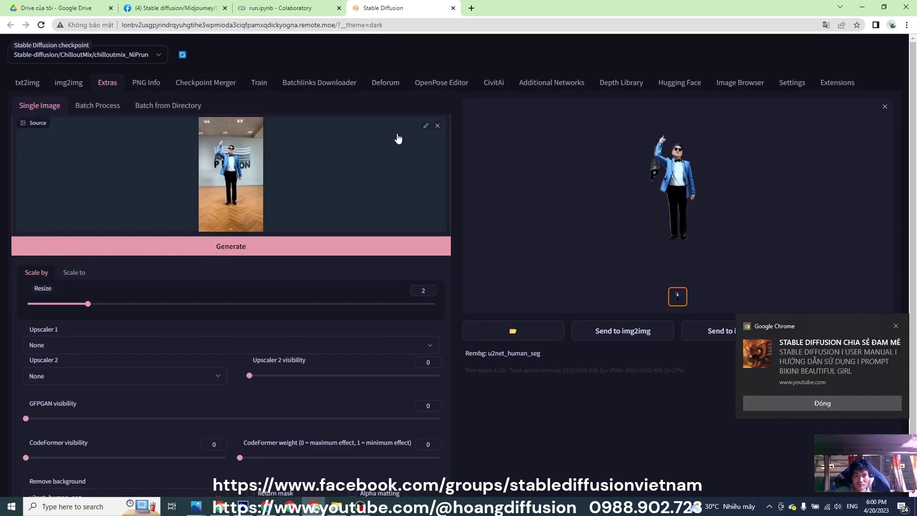
pyautogui.click(438, 126)
pyautogui.click(247, 182)
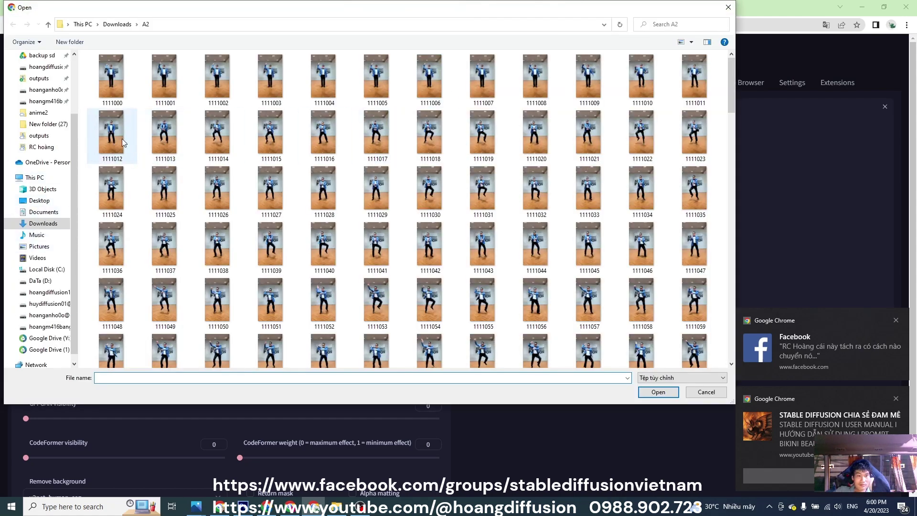
pyautogui.doubleClick(375, 77)
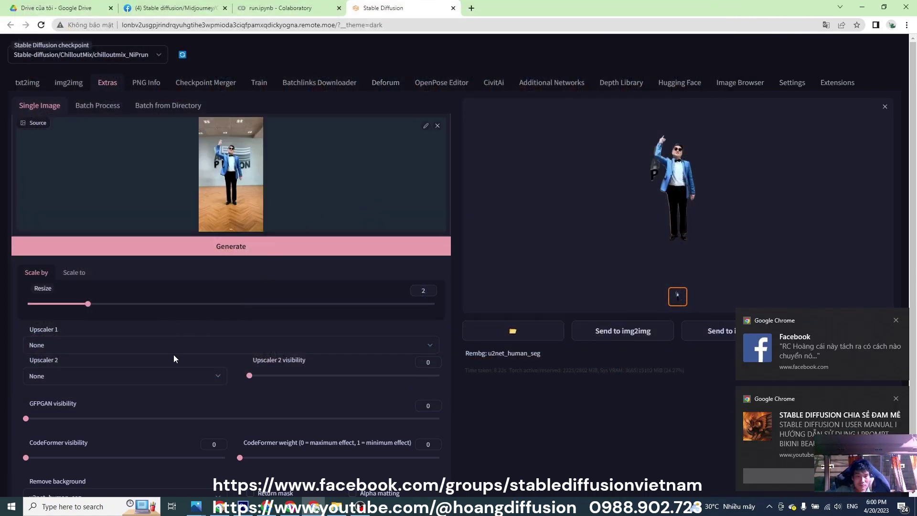
pyautogui.click(218, 248)
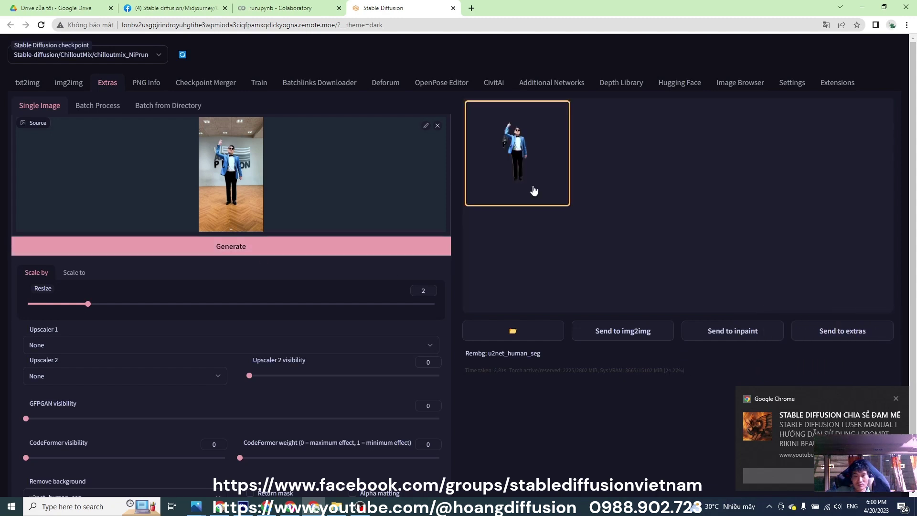
pyautogui.click(534, 190)
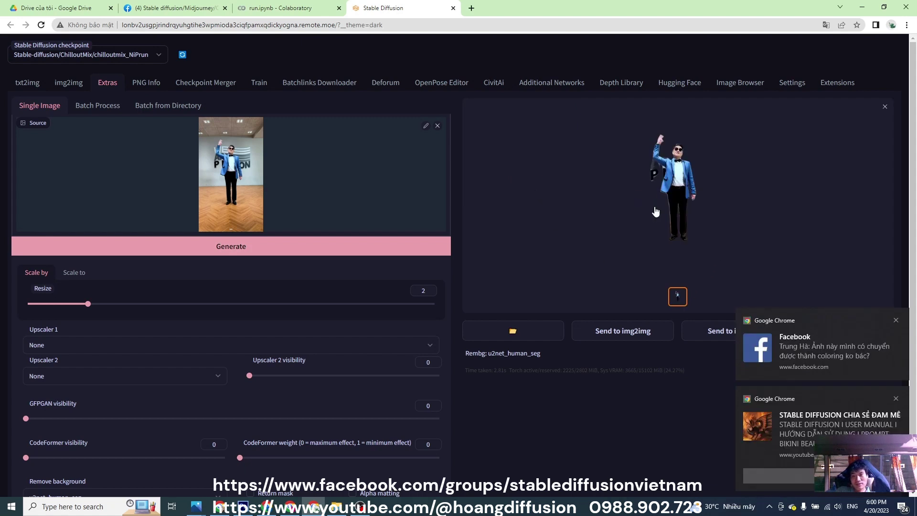
# - Replace the source with the beach photo whose file name starts with 00105 from the Downloads folder
pyautogui.click(438, 126)
pyautogui.click(275, 191)
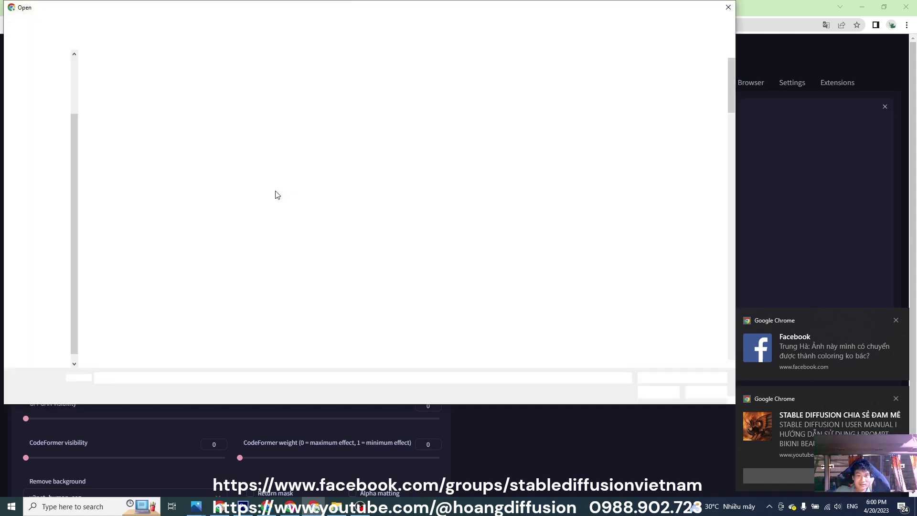
pyautogui.scroll(-5, 482, 248)
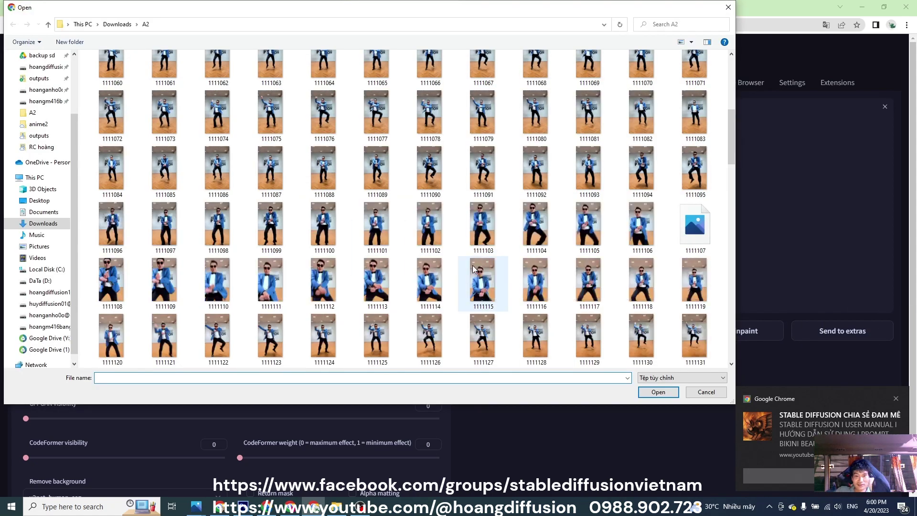
pyautogui.scroll(5, 378, 263)
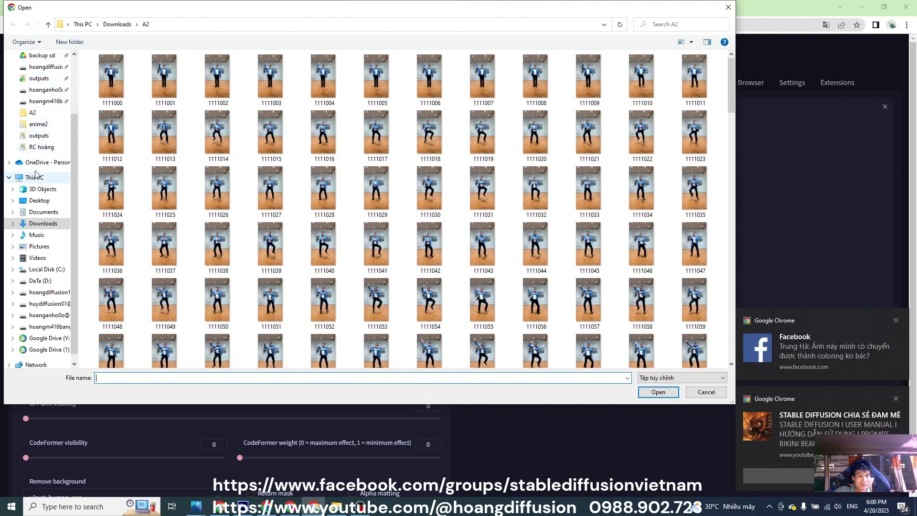
pyautogui.click(39, 224)
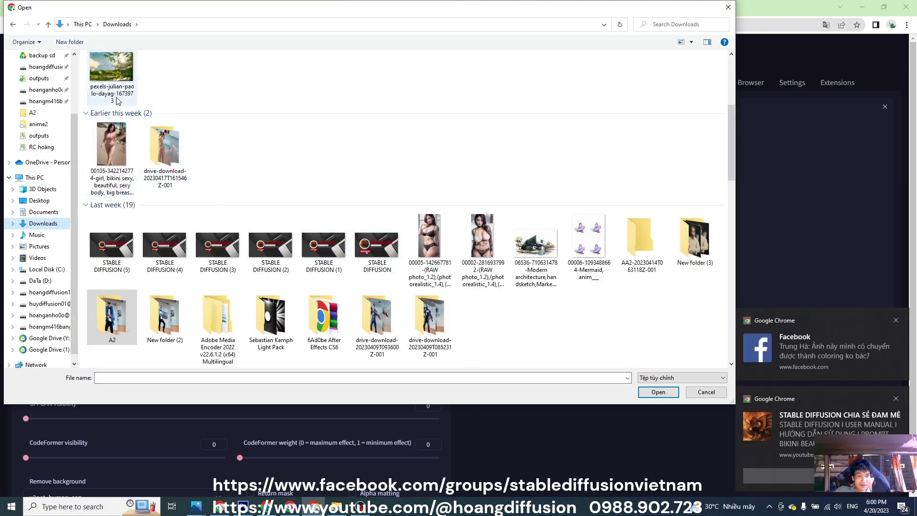
pyautogui.doubleClick(121, 152)
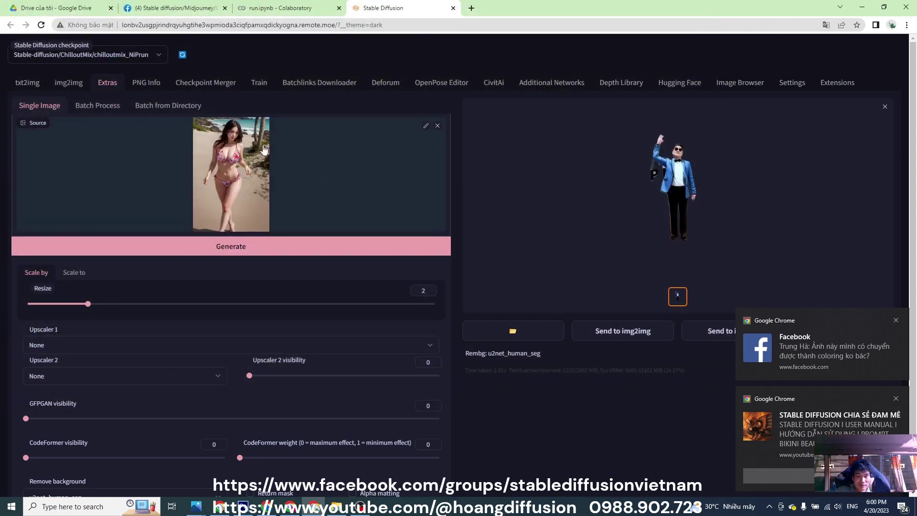
# - Generate the background-free cutout of the woman in the pink floral bikini and display the result in the output preview
pyautogui.click(263, 253)
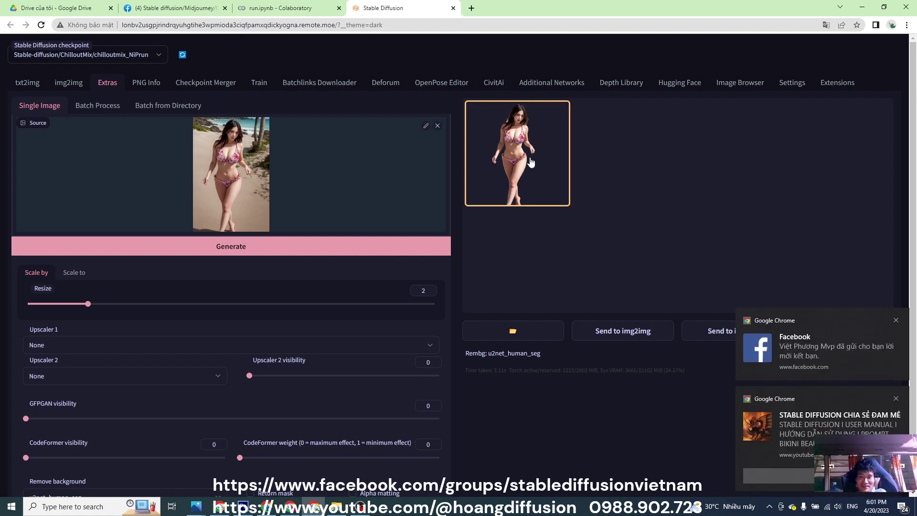
pyautogui.rightClick(516, 169)
pyautogui.click(505, 130)
pyautogui.click(504, 130)
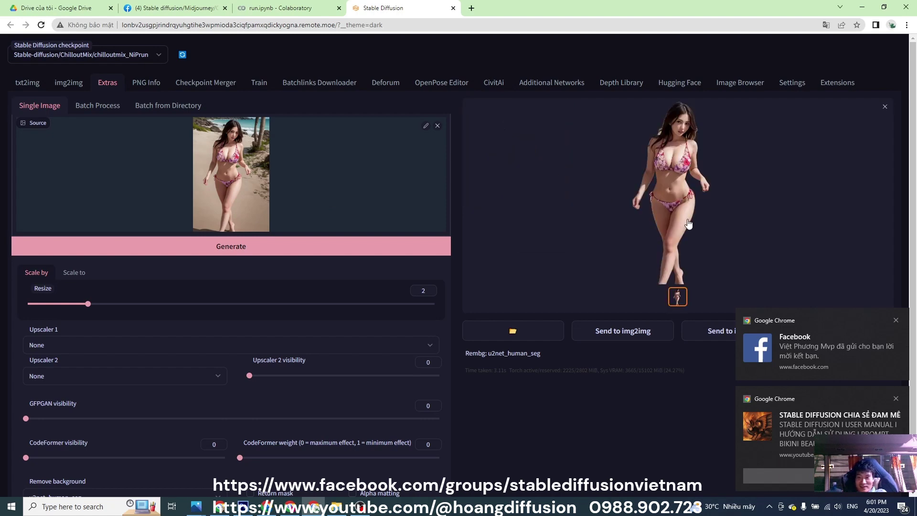
# - Save the cutout of the woman in the pink floral bikini as the PNG file 00027 in Downloads
pyautogui.rightClick(672, 188)
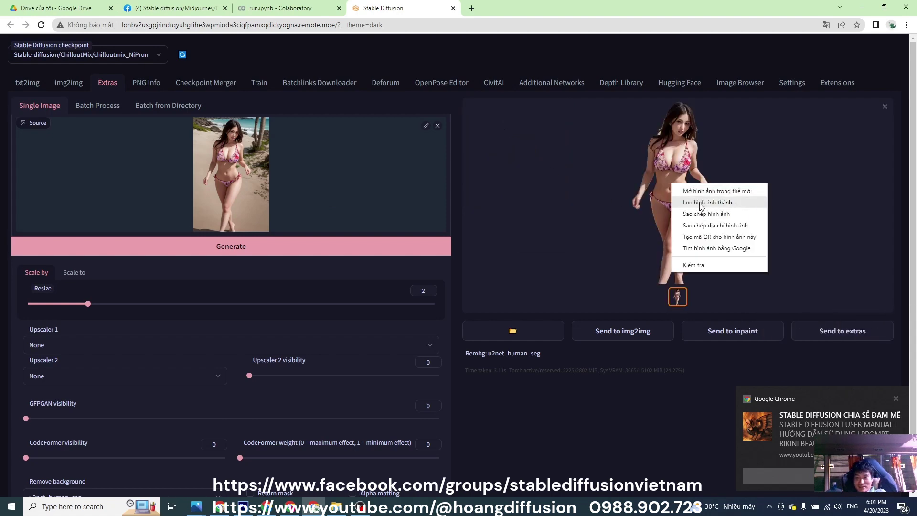
pyautogui.click(455, 188)
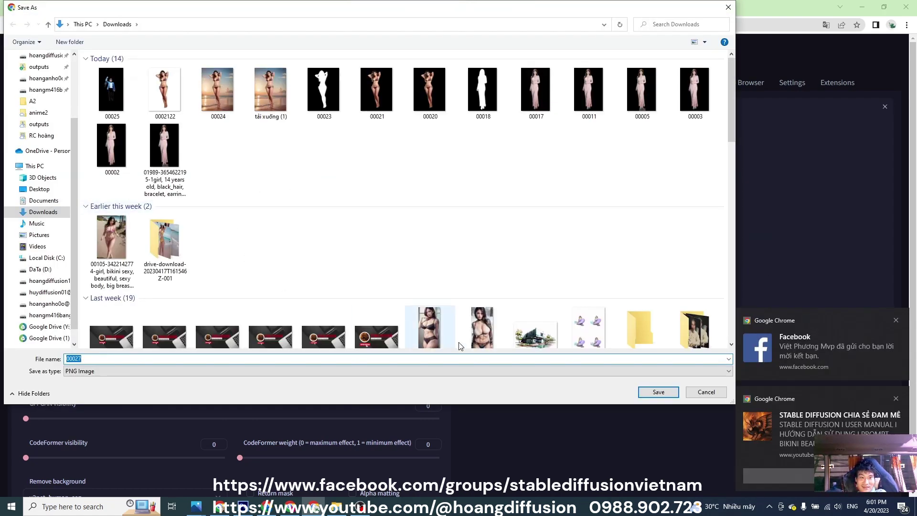
pyautogui.click(657, 390)
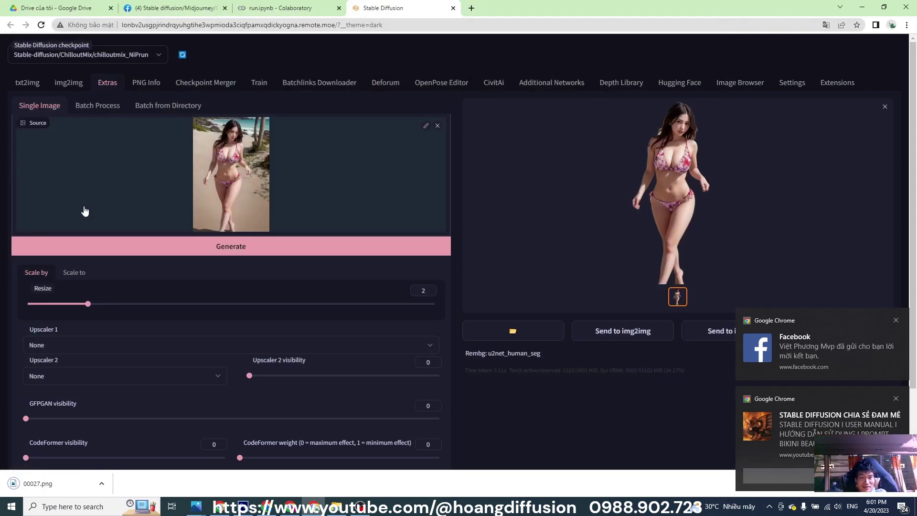
# - Replace the source with the sunset beach image 00024 from the Downloads folder
pyautogui.click(437, 125)
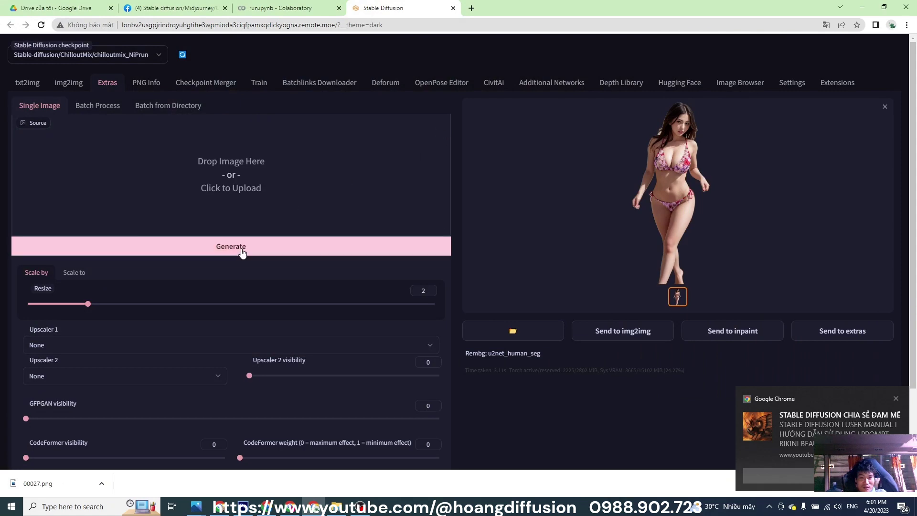
pyautogui.click(237, 182)
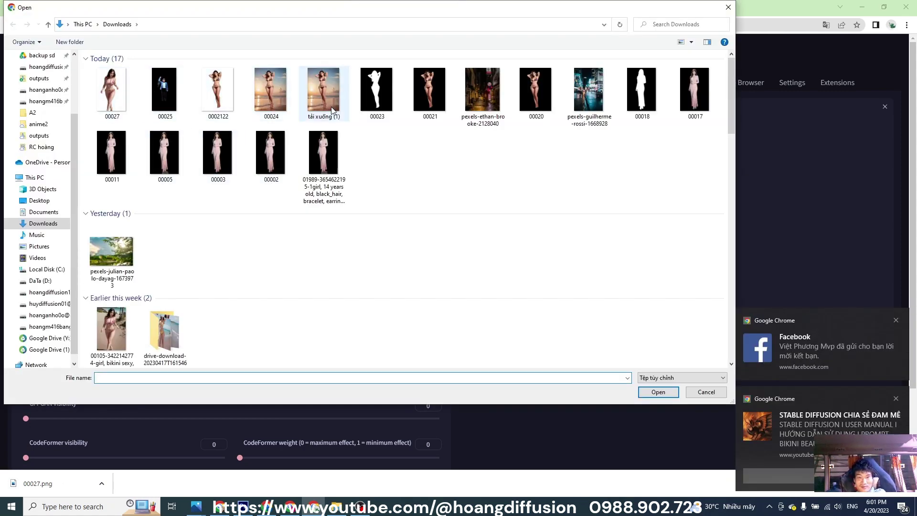
pyautogui.doubleClick(275, 98)
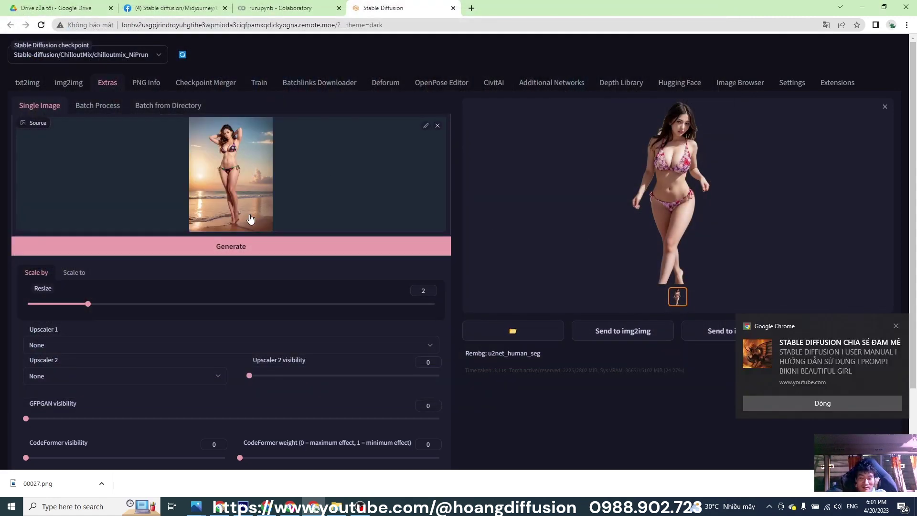
# - Check the background removal model, then generate the cutout of the woman on the sunset beach and display it
pyautogui.scroll(-1, 138, 414)
pyautogui.scroll(-3, 139, 414)
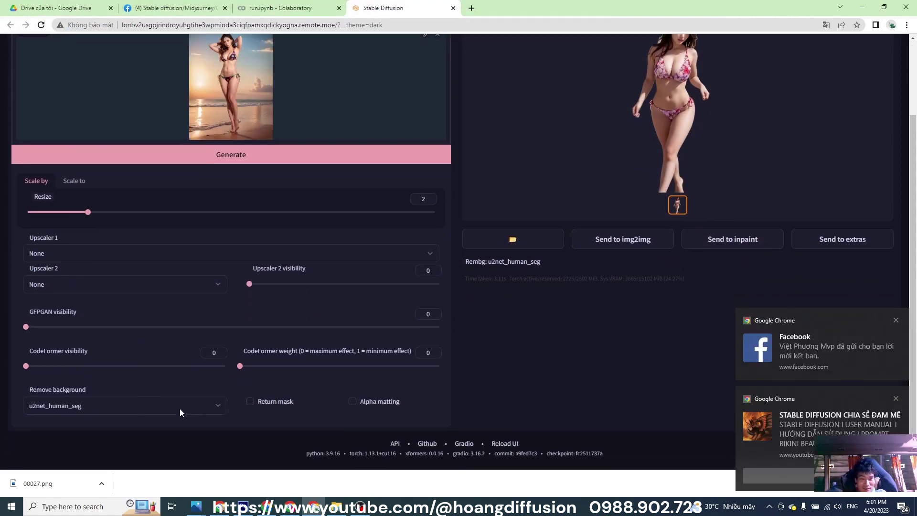
pyautogui.scroll(2, 258, 367)
pyautogui.click(290, 254)
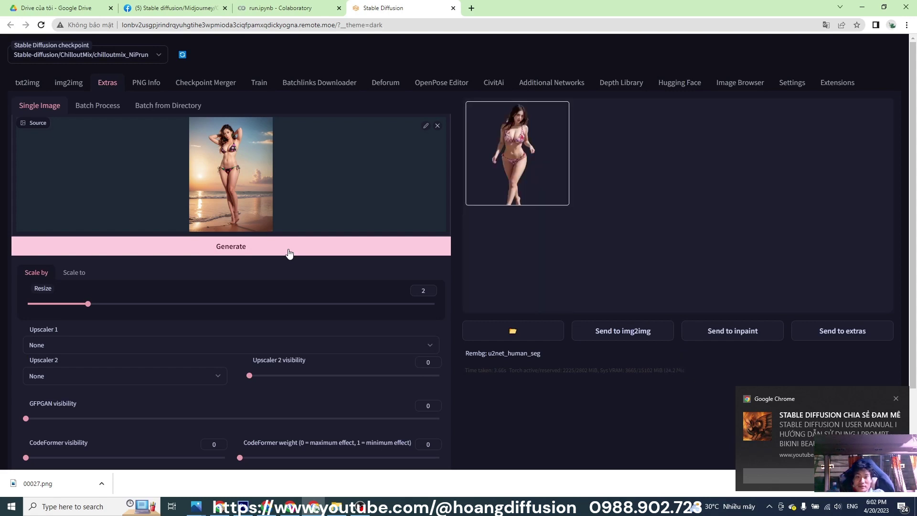
pyautogui.click(289, 253)
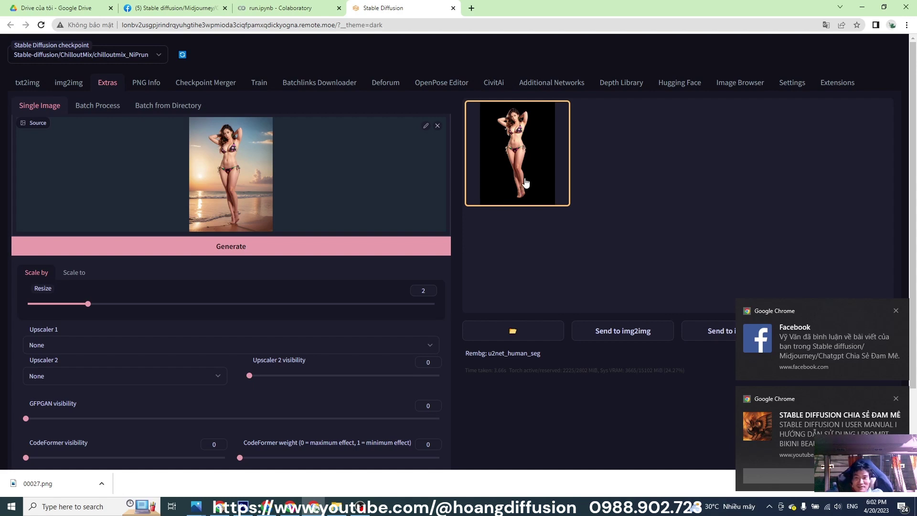
pyautogui.click(525, 178)
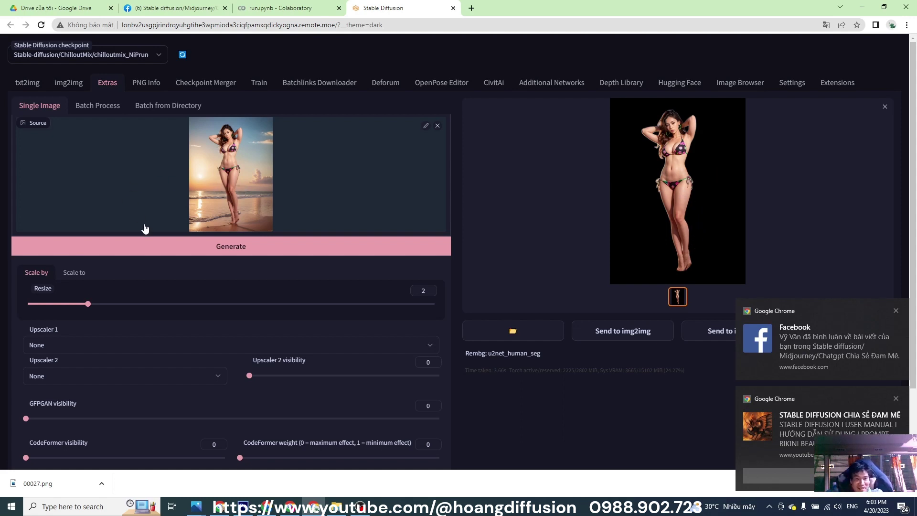
# - Clear the source image, then switch to Photoshop and open 00027.png to check its transparent background
pyautogui.click(438, 126)
pyautogui.click(217, 187)
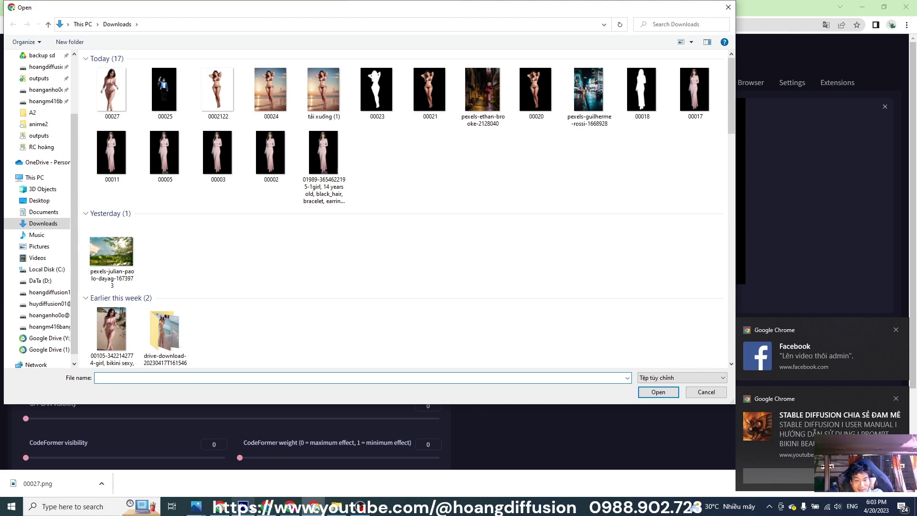
pyautogui.click(243, 506)
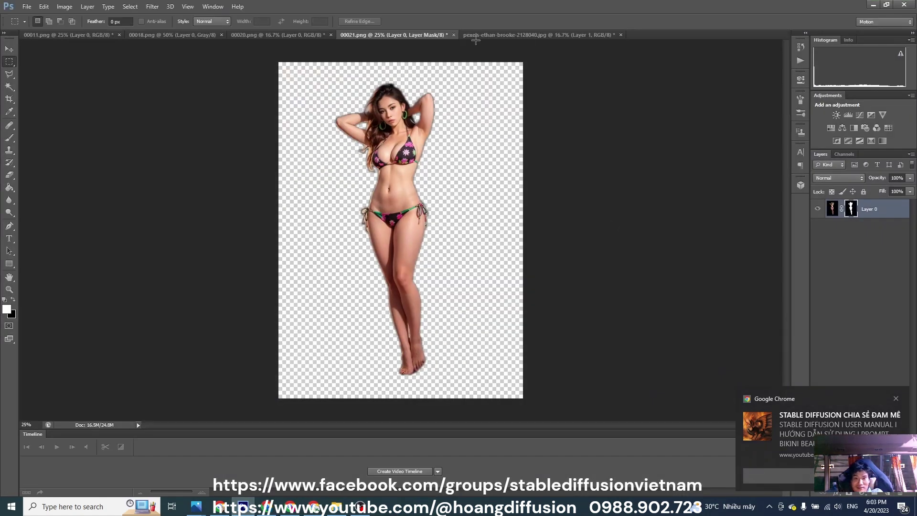
pyautogui.click(26, 6)
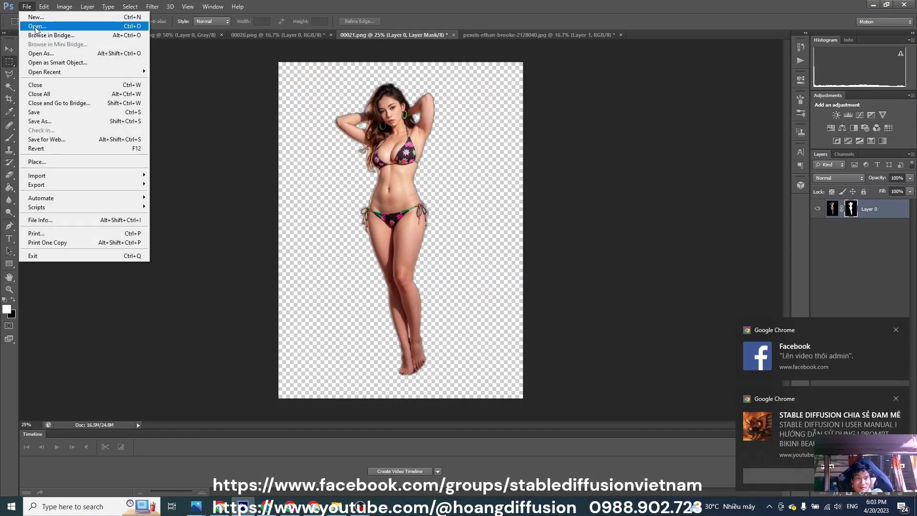
pyautogui.click(36, 26)
pyautogui.doubleClick(405, 133)
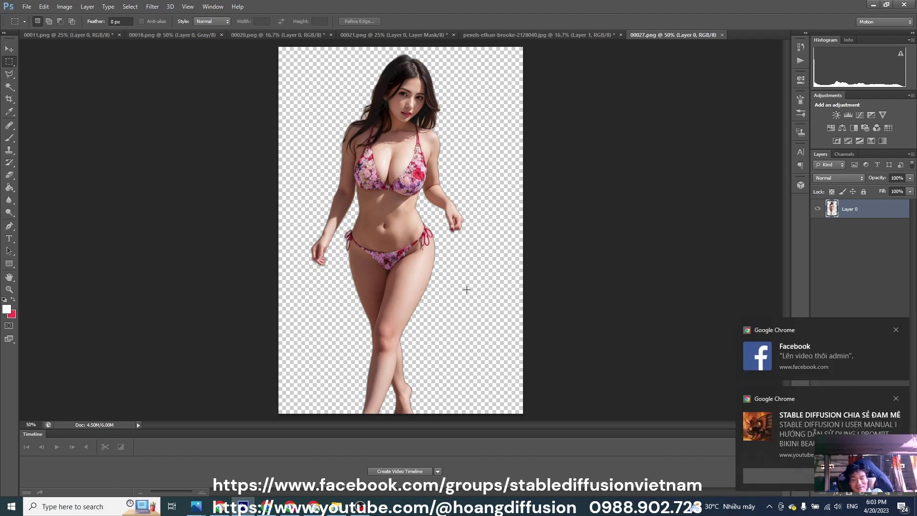
pyautogui.click(27, 6)
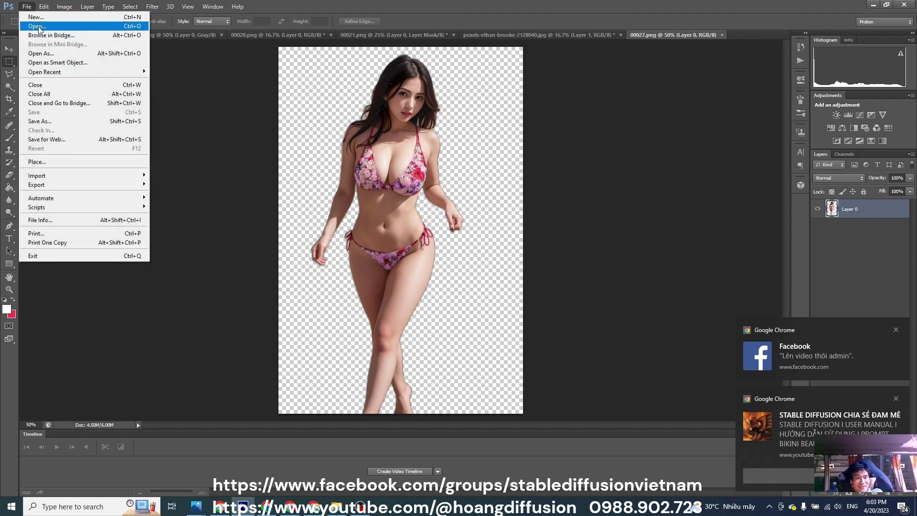
pyautogui.click(193, 139)
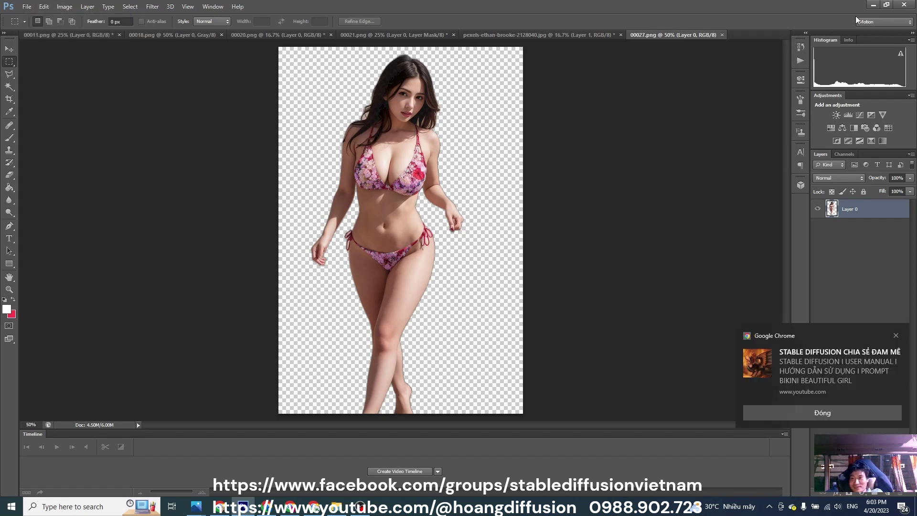
# - Return to Stable Diffusion, load 2023.04.17 - 55 from the folder drive-download-20230417T161546Z-001 as source, and generate and display its cutout
pyautogui.hotkey('alt', 'Tab')
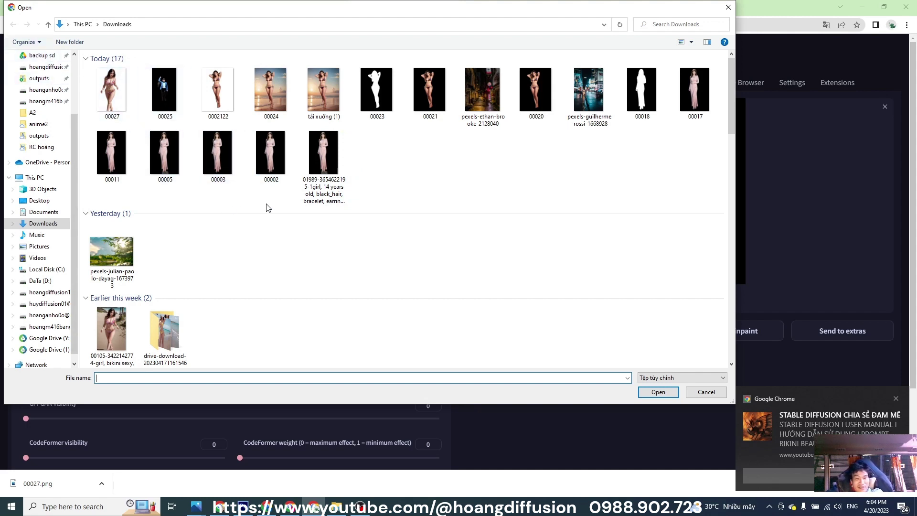
pyautogui.doubleClick(166, 331)
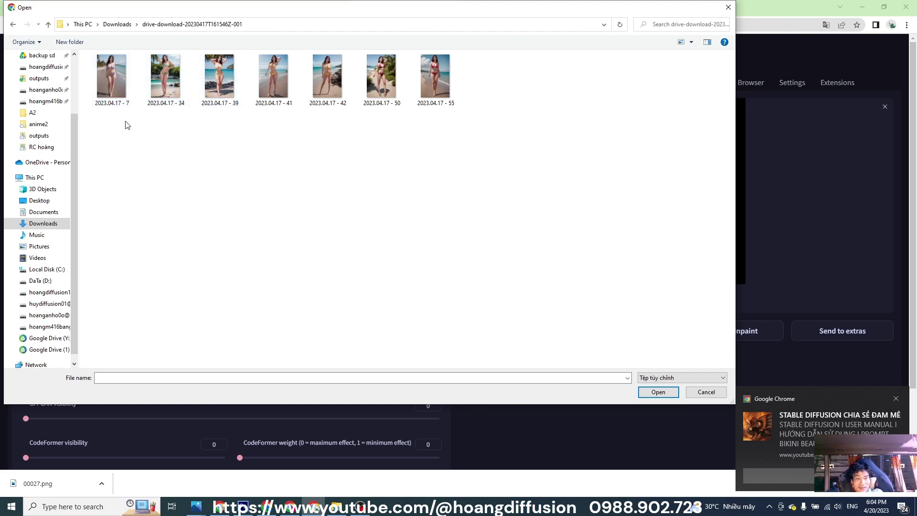
pyautogui.click(431, 93)
pyautogui.doubleClick(431, 93)
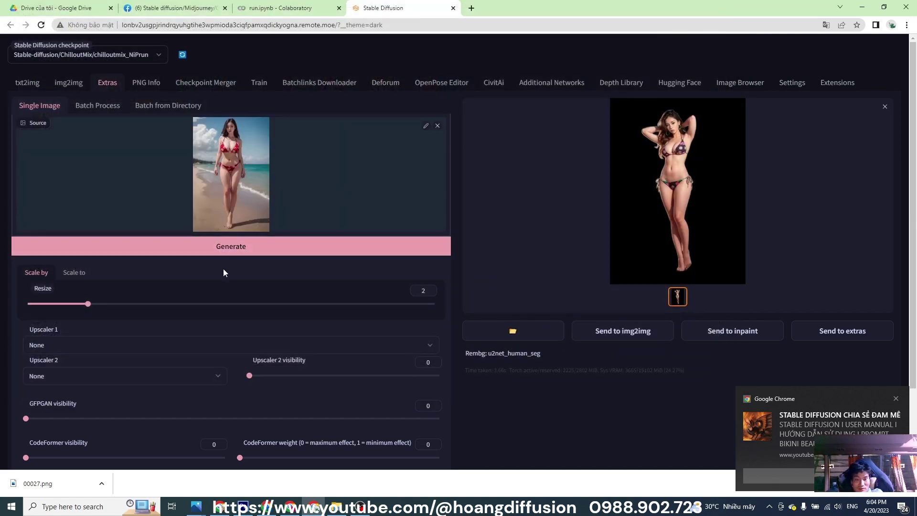
pyautogui.click(206, 245)
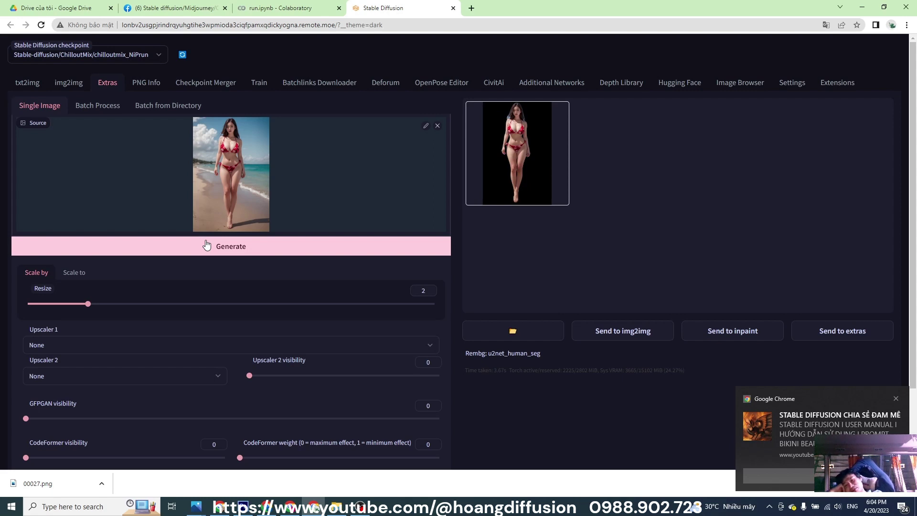
pyautogui.click(507, 192)
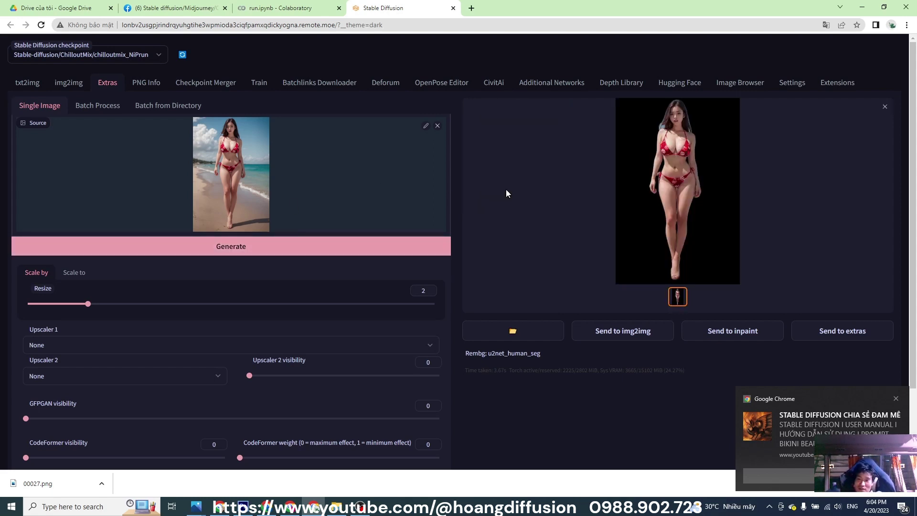
# - Save the generated cutout of the woman in the red bikini as PNG image 00029 in the Downloads folder
pyautogui.rightClick(667, 231)
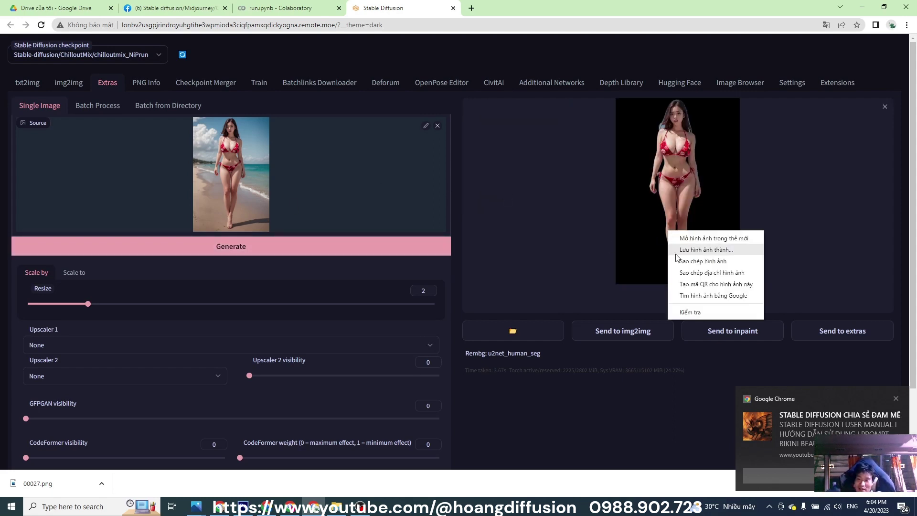
pyautogui.click(714, 253)
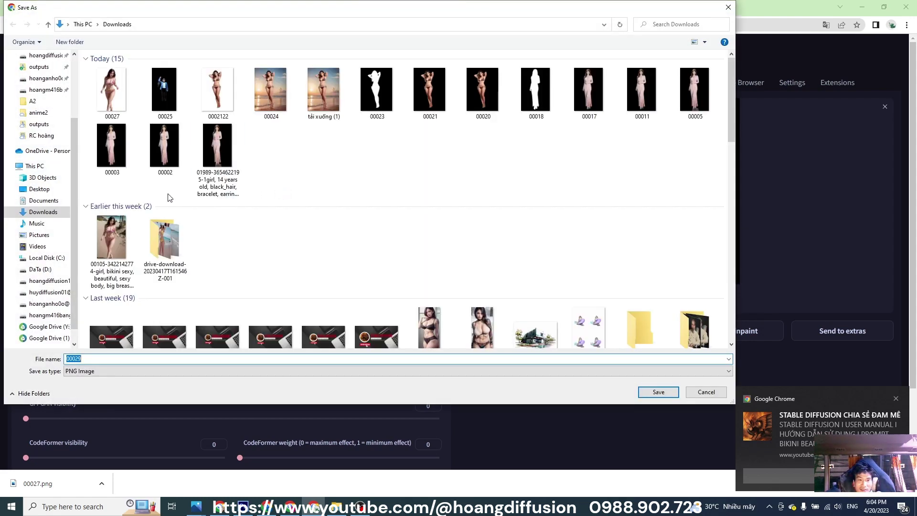
pyautogui.click(658, 392)
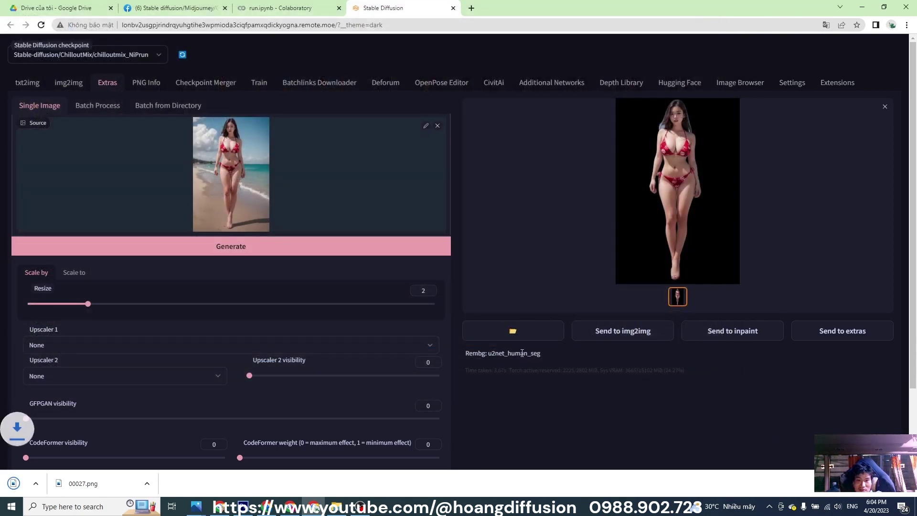
# - Switch to Photoshop and open 00029.png from the Downloads folder to check its background
pyautogui.click(243, 506)
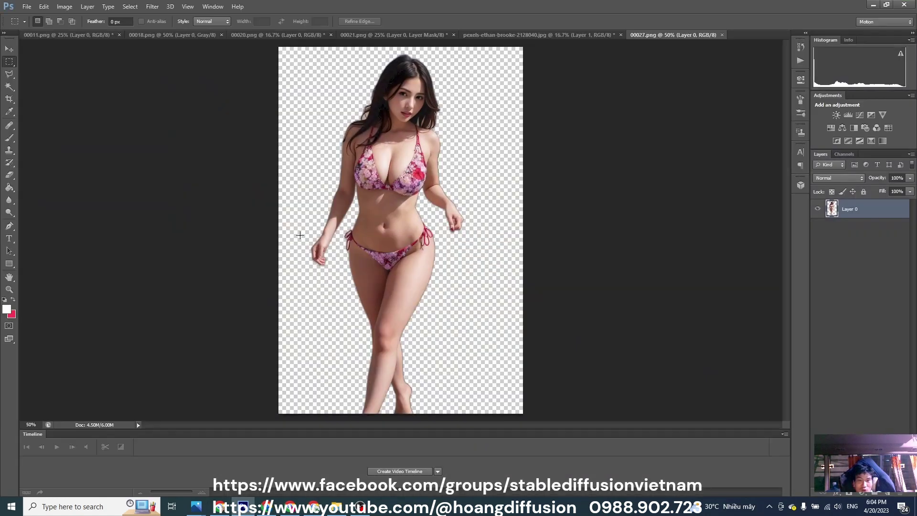
pyautogui.click(27, 7)
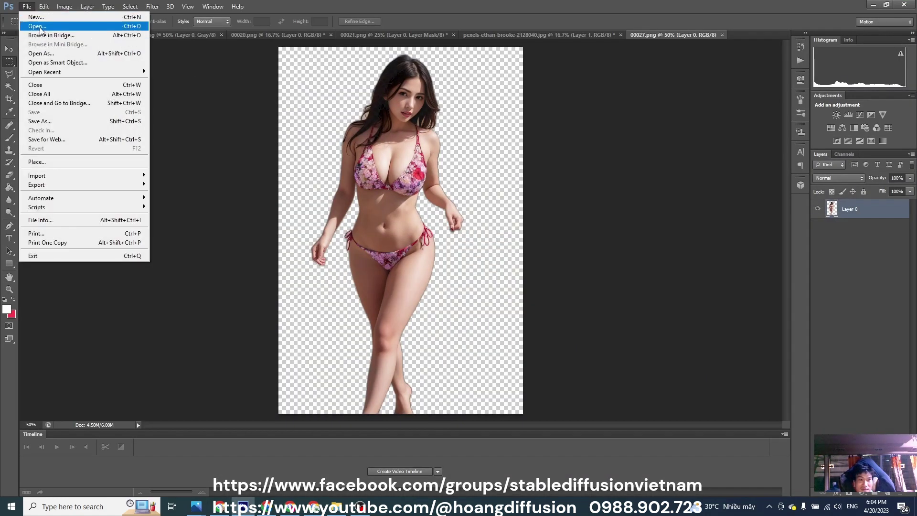
pyautogui.click(38, 27)
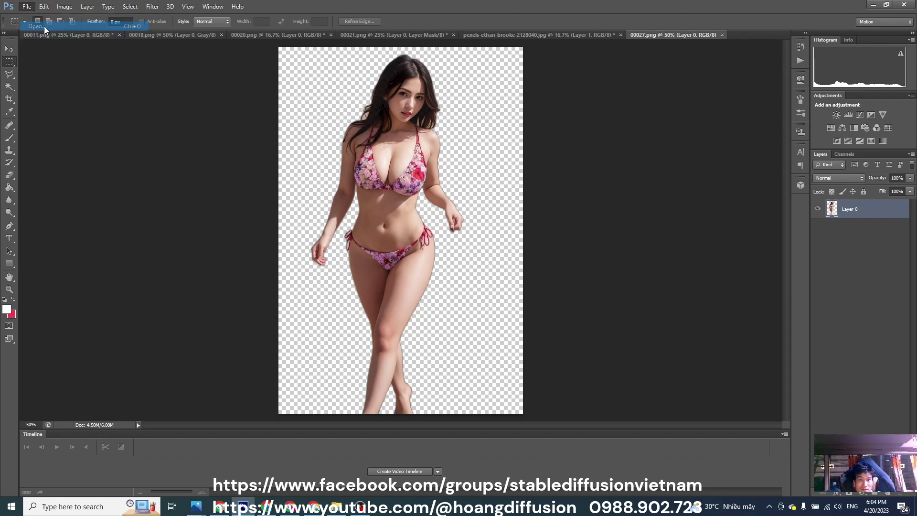
pyautogui.click(405, 148)
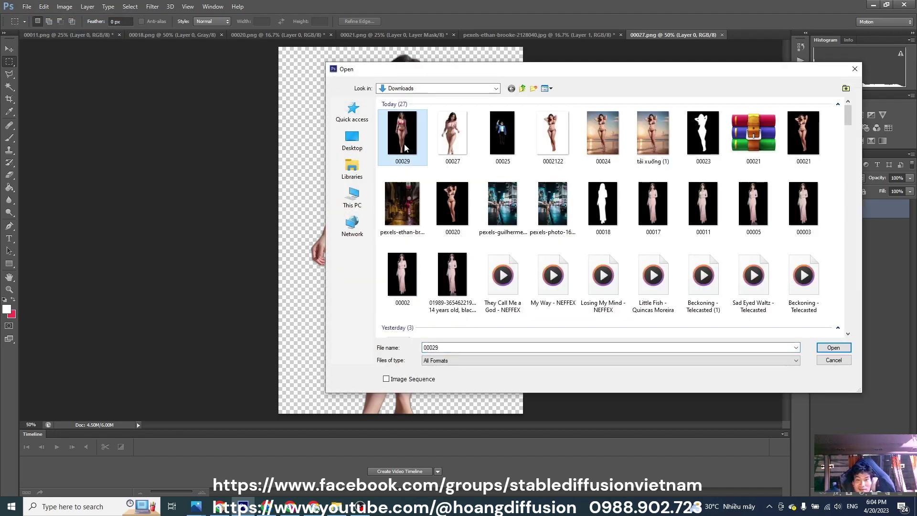
pyautogui.doubleClick(405, 148)
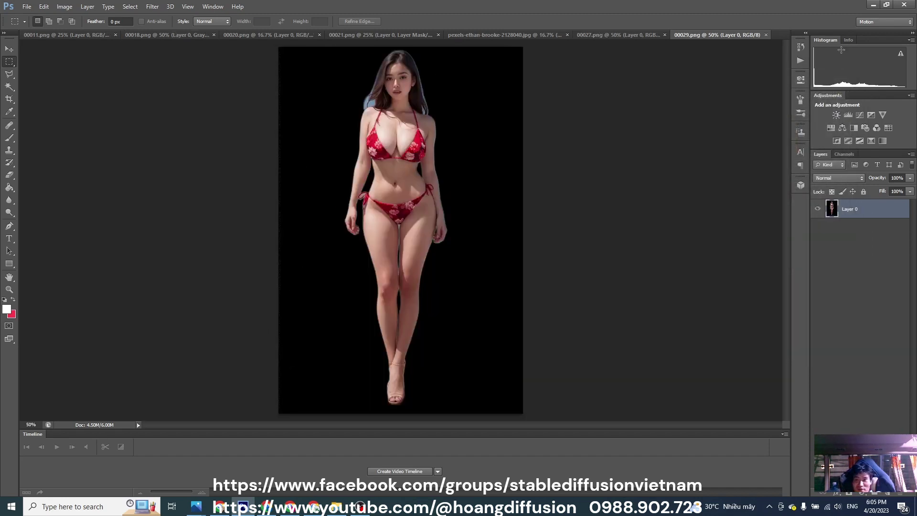
# - Return to Stable Diffusion and examine the Batch from Directory mode's input directory, output directory and background removal settings
pyautogui.click(873, 5)
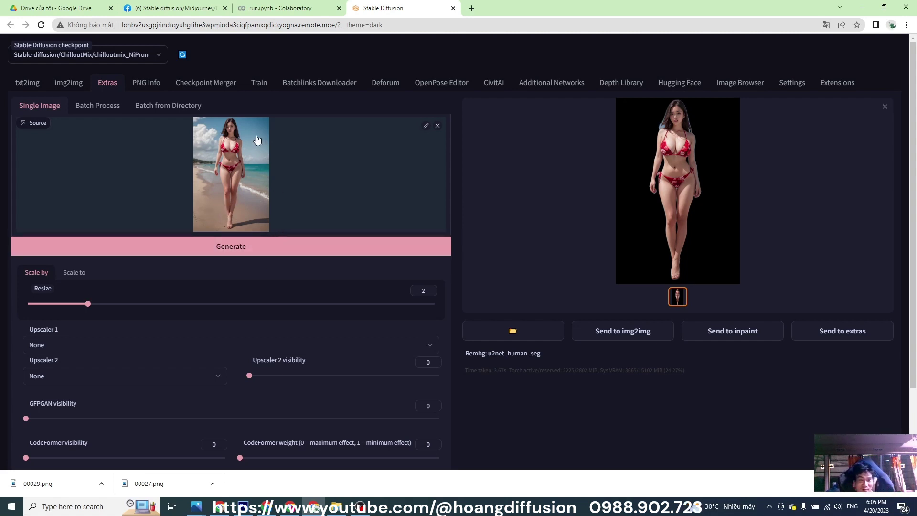
pyautogui.click(171, 113)
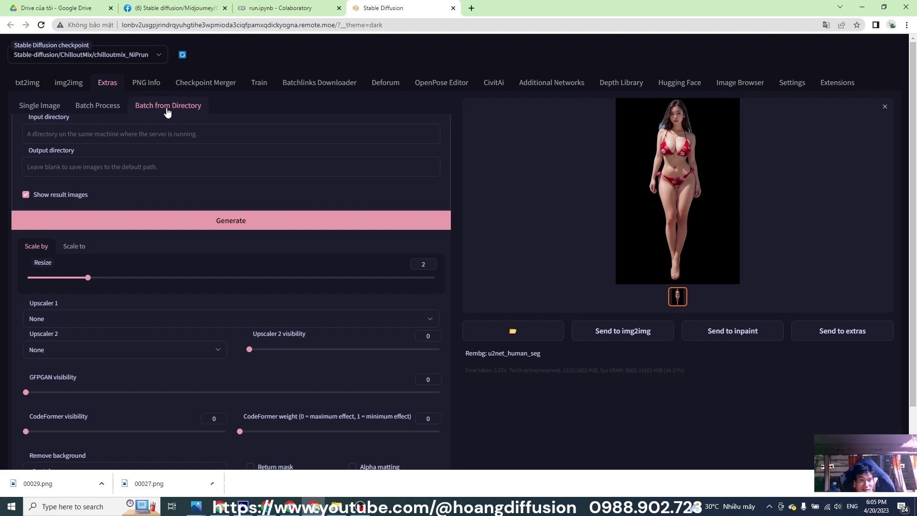
pyautogui.click(47, 140)
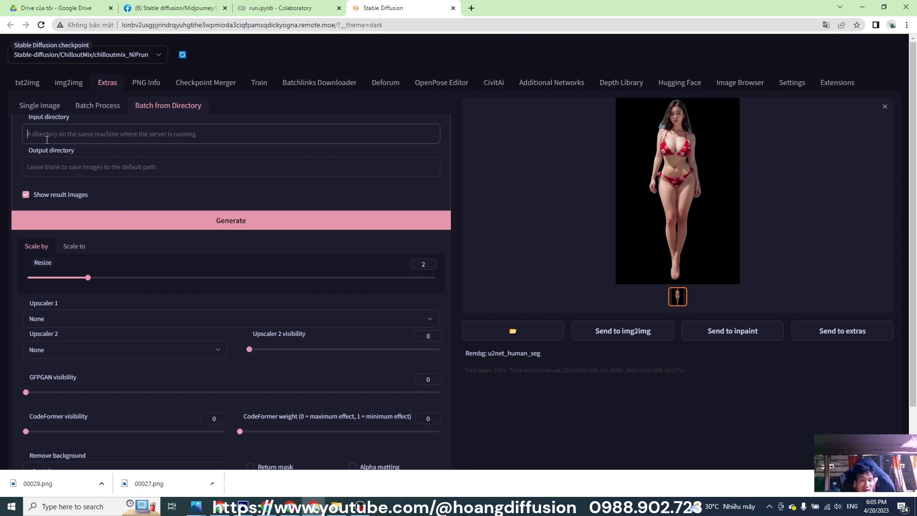
pyautogui.click(48, 142)
pyautogui.click(46, 139)
pyautogui.scroll(-2, 109, 206)
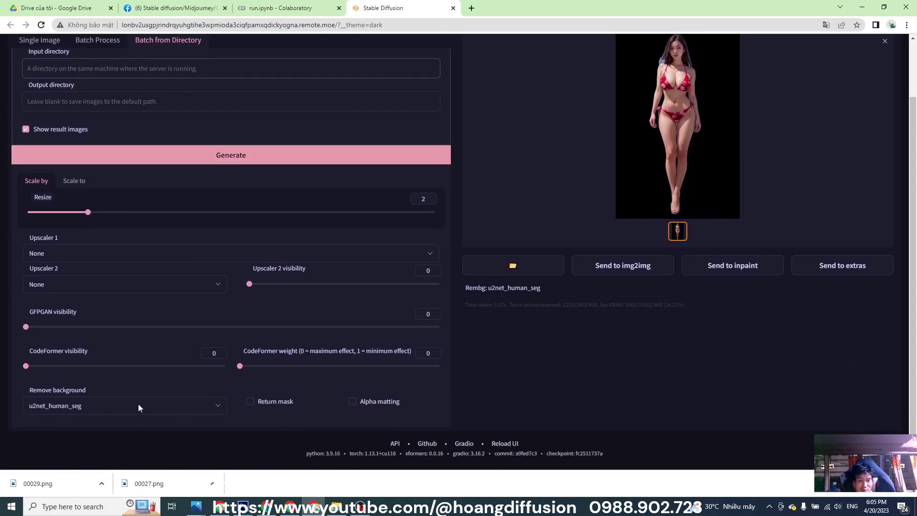
pyautogui.scroll(2, 281, 408)
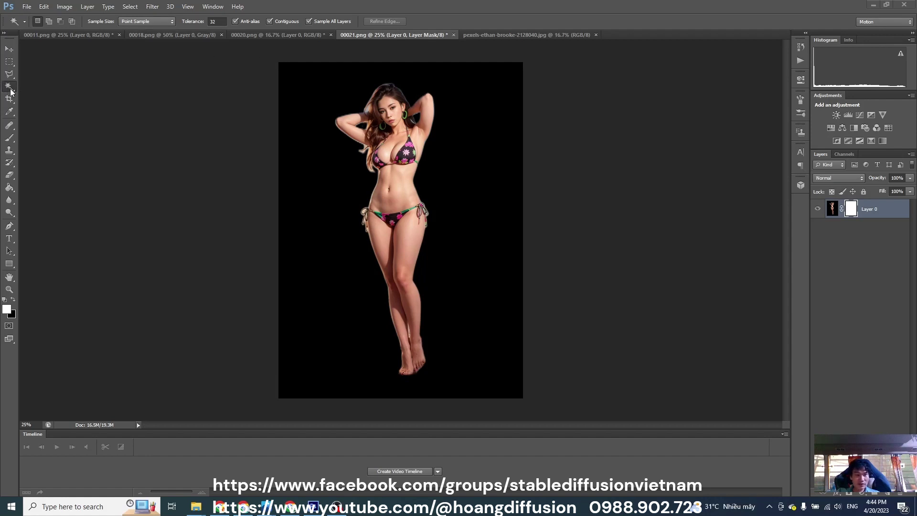
# - In Photoshop, select the black background of 00021.png with the Magic Wand, feather the selection by 5 pixels and delete it
pyautogui.click(462, 195)
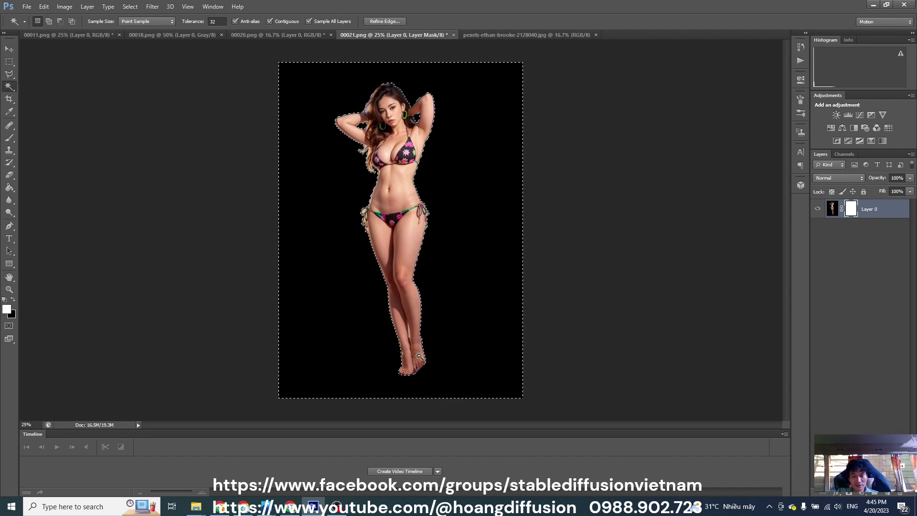
pyautogui.rightClick(440, 246)
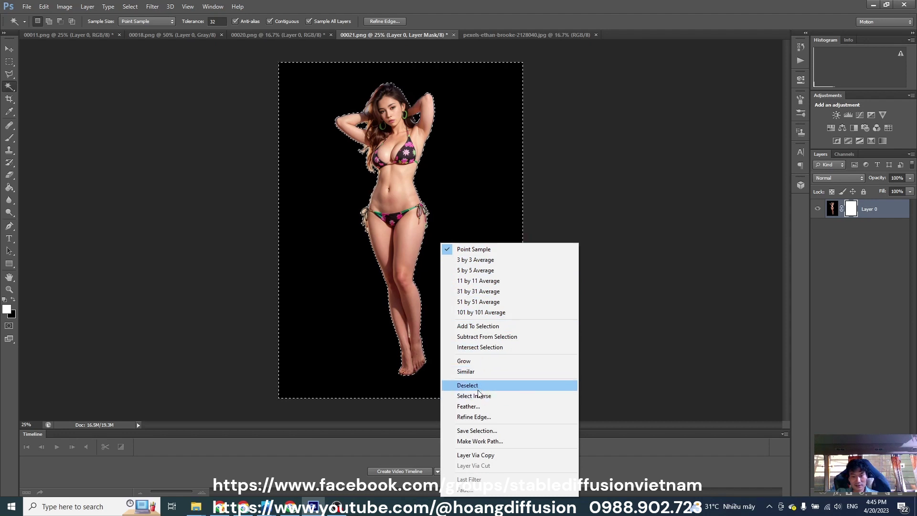
pyautogui.click(477, 407)
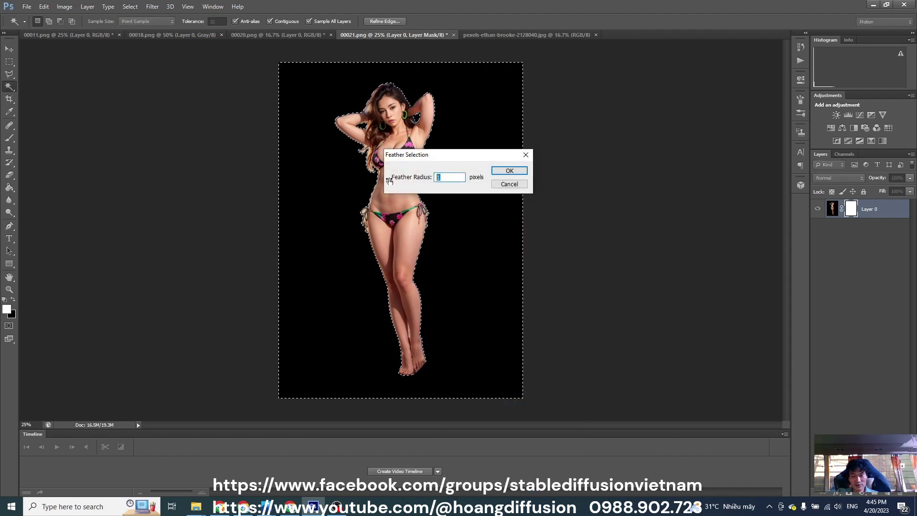
pyautogui.write('5')
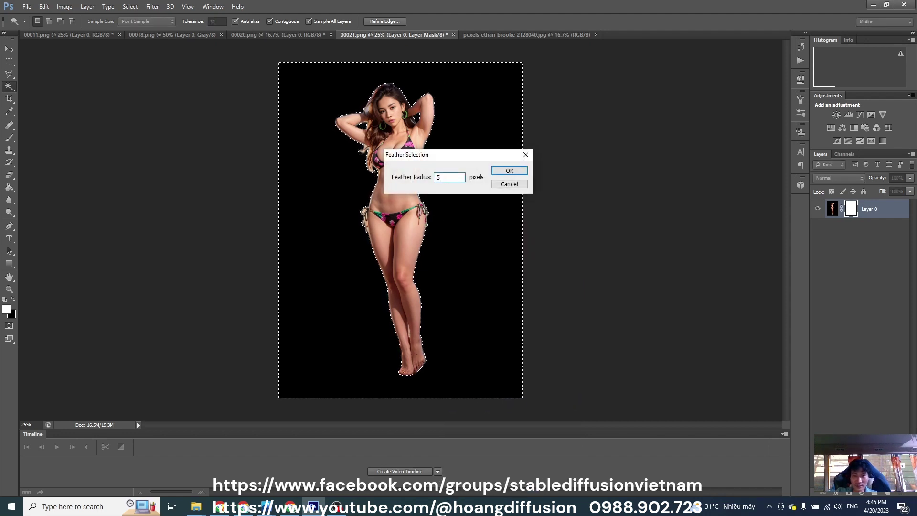
pyautogui.click(506, 170)
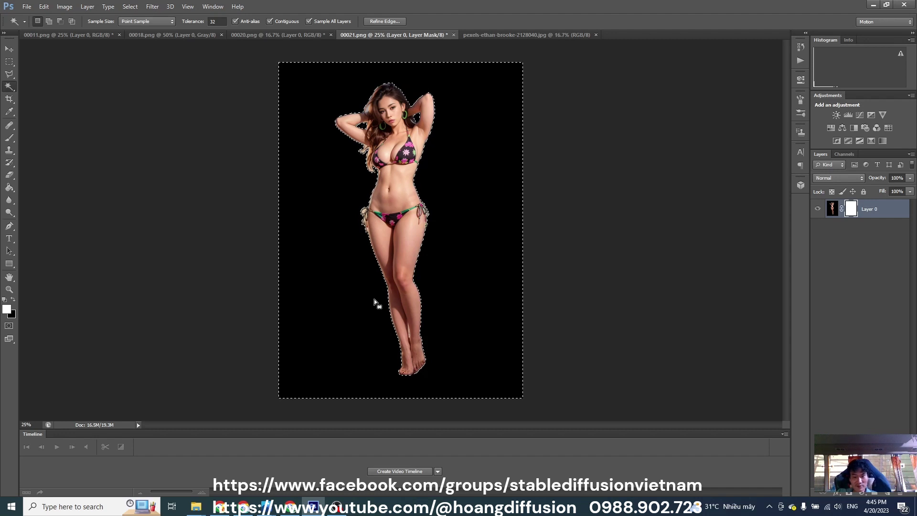
pyautogui.press('Delete')
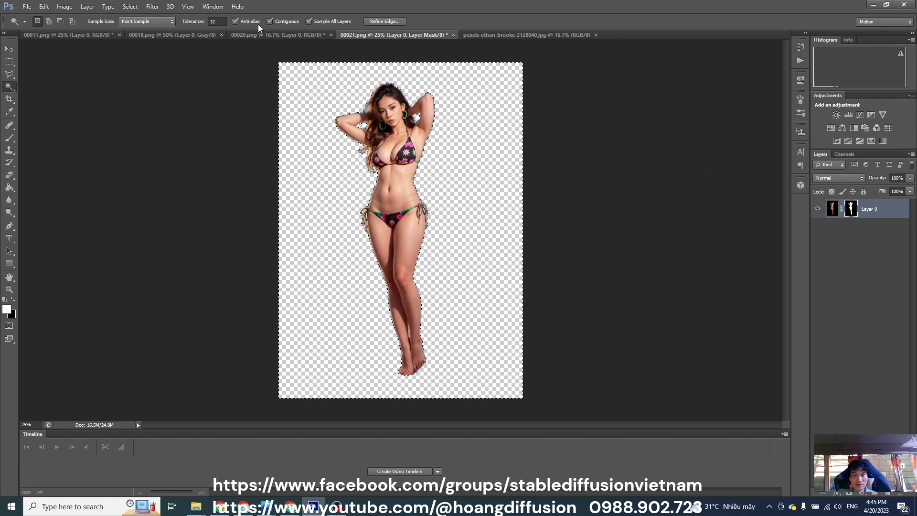
# - Bring the woman's cutout from 00021.png into the night alley photo pexels-ethan-brooke-2128040.jpg and place it by the shop signs beside the street
pyautogui.click(276, 35)
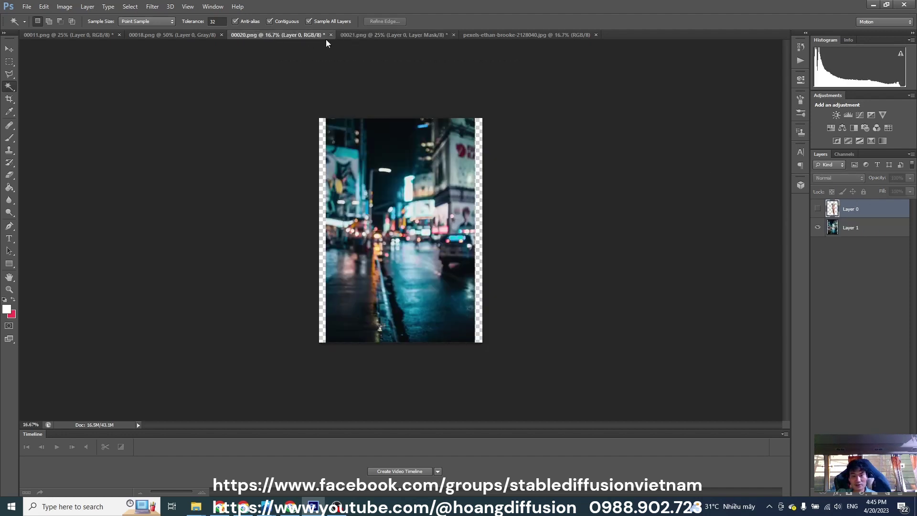
pyautogui.click(388, 33)
pyautogui.click(502, 35)
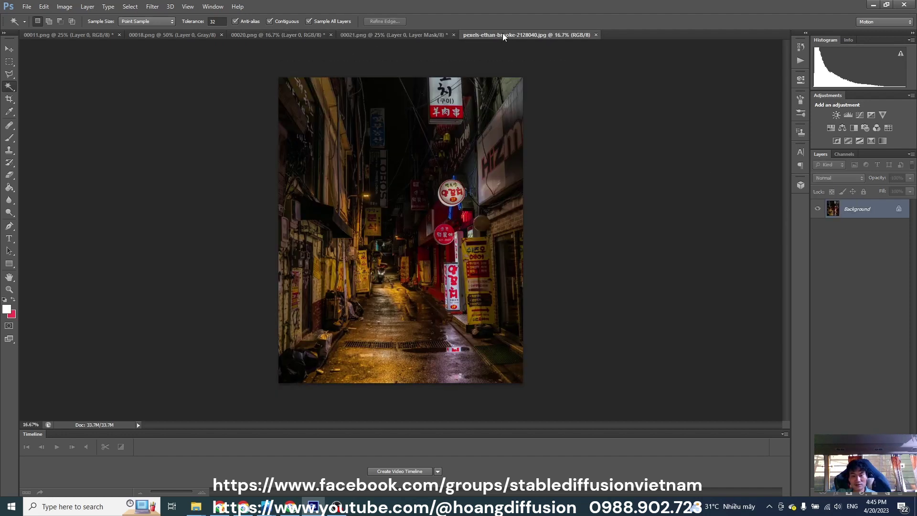
pyautogui.click(440, 35)
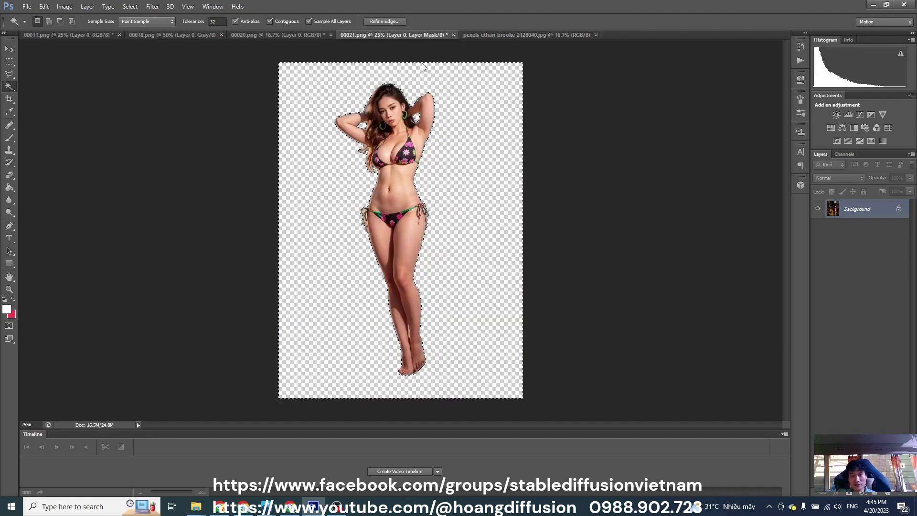
pyautogui.click(9, 49)
pyautogui.moveTo(403, 232); pyautogui.dragTo(409, 297)
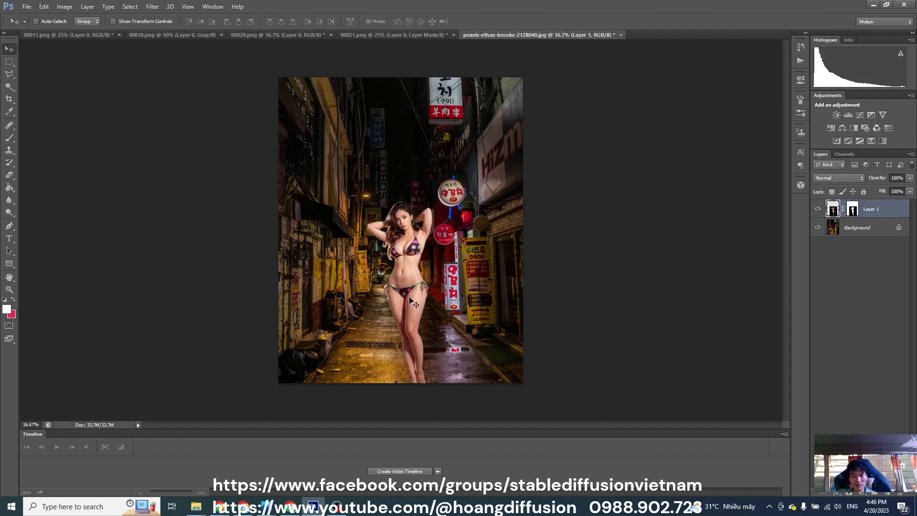
pyautogui.moveTo(334, 294); pyautogui.dragTo(472, 262)
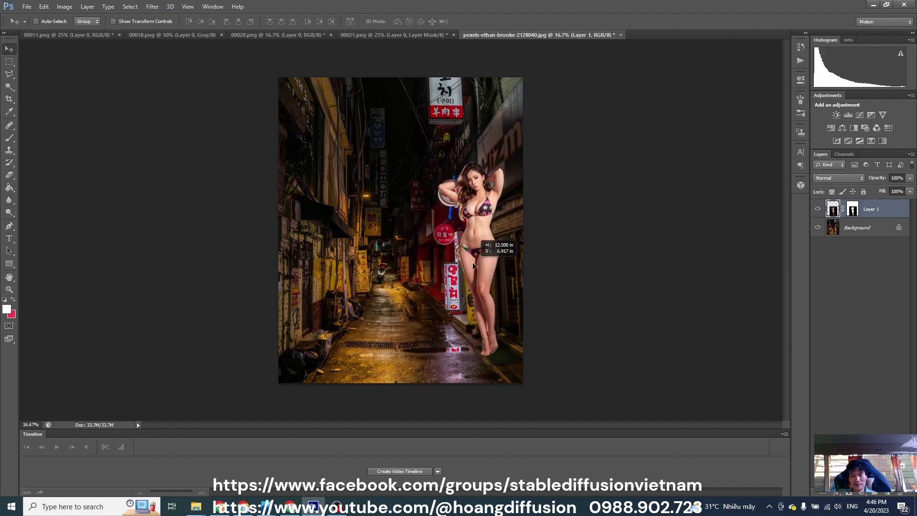
# - Free Transform the woman's layer, scaling it proportionally to about 47% and standing her in front of the yellow sign
pyautogui.hotkey('ctrl', 't')
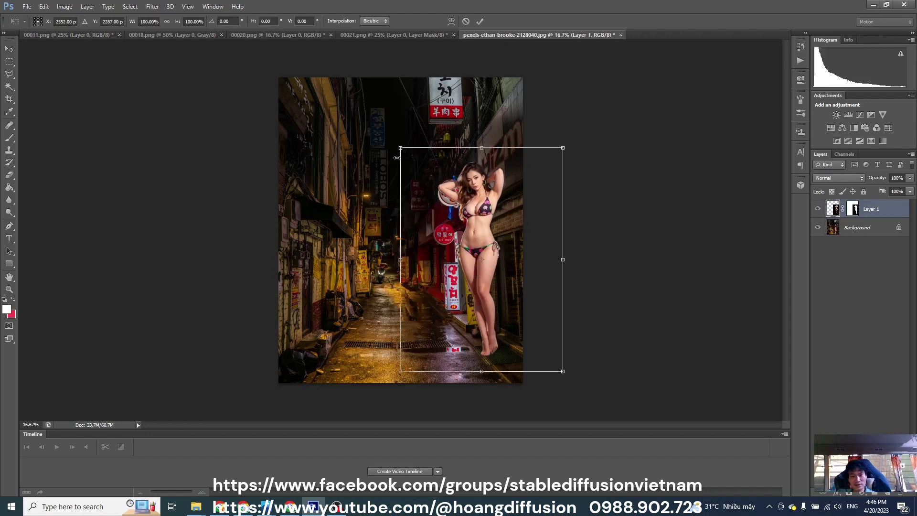
pyautogui.moveTo(400, 148); pyautogui.dragTo(469, 243)
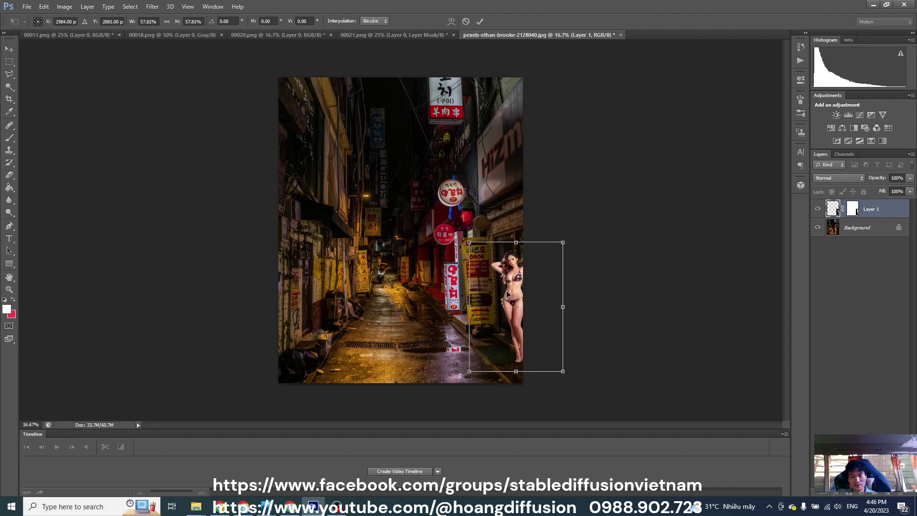
pyautogui.moveTo(513, 301); pyautogui.dragTo(479, 295)
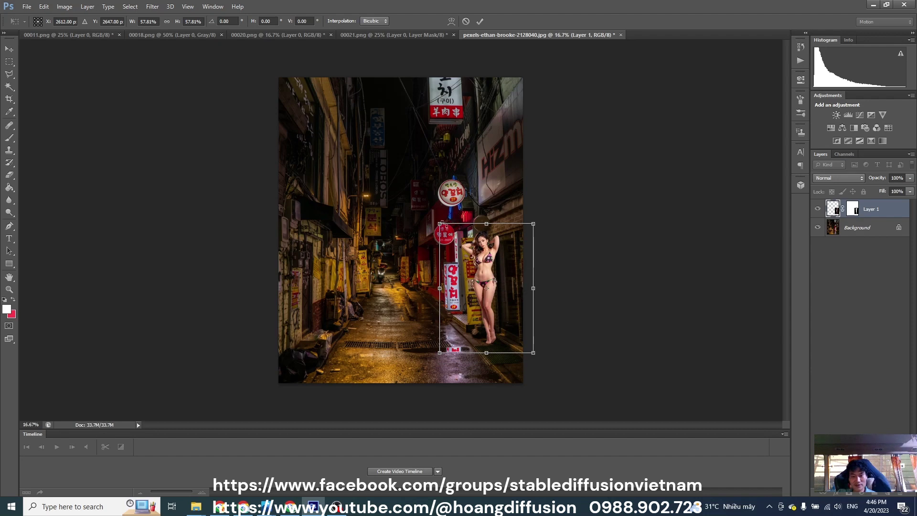
pyautogui.moveTo(441, 222); pyautogui.dragTo(456, 246)
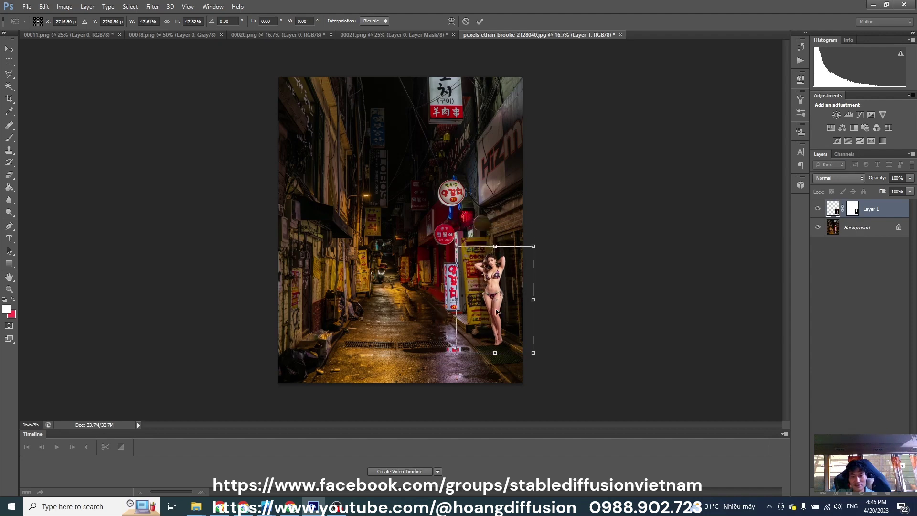
pyautogui.moveTo(496, 312); pyautogui.dragTo(489, 313)
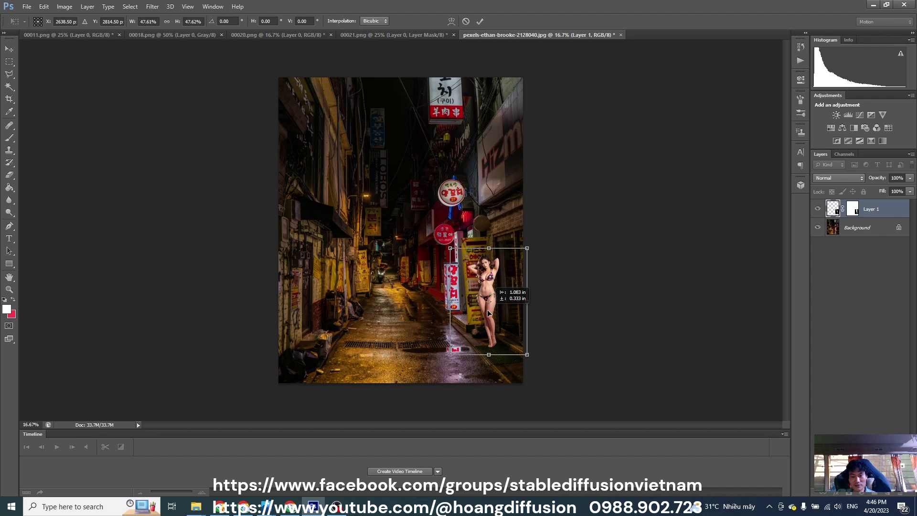
pyautogui.moveTo(450, 251); pyautogui.dragTo(451, 252)
pyautogui.press('Return')
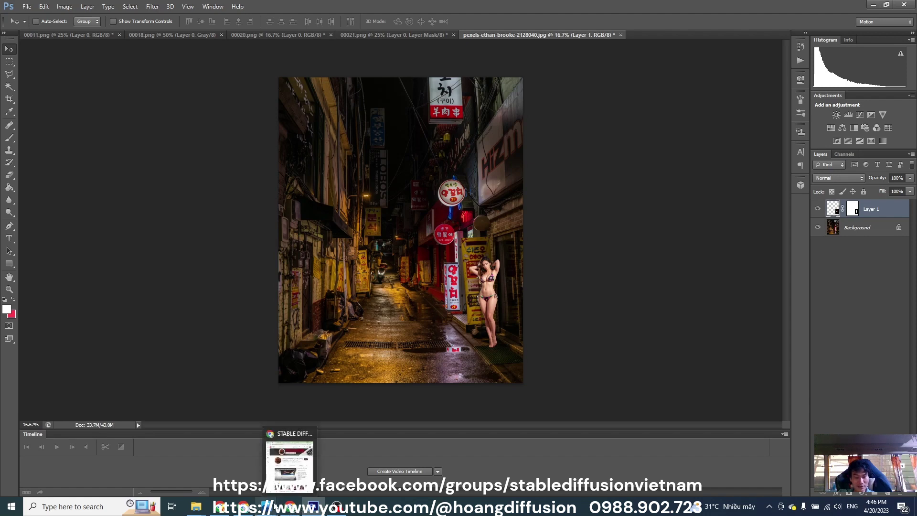
# - Switch to Stable Diffusion in the browser and review the Extras upscaler and background removal settings used for the sunset beach cutout
pyautogui.moveTo(248, 504)
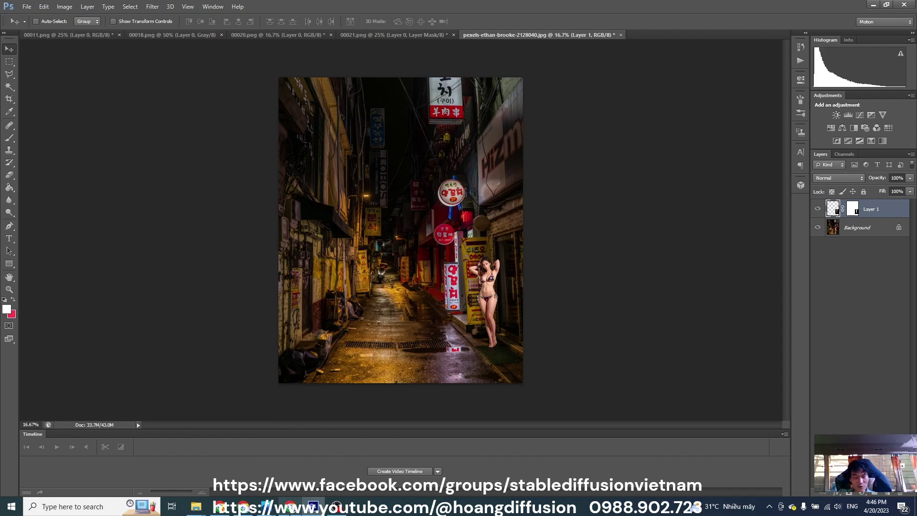
pyautogui.click(289, 506)
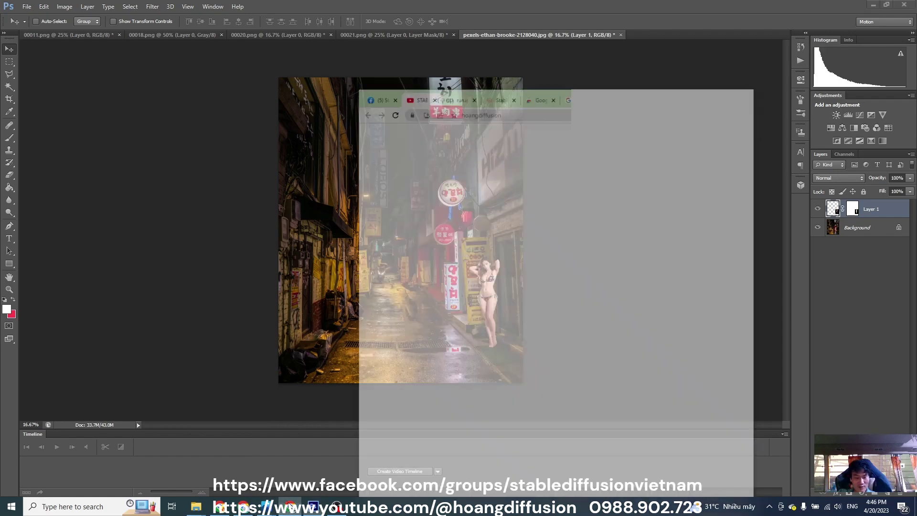
pyautogui.click(780, 50)
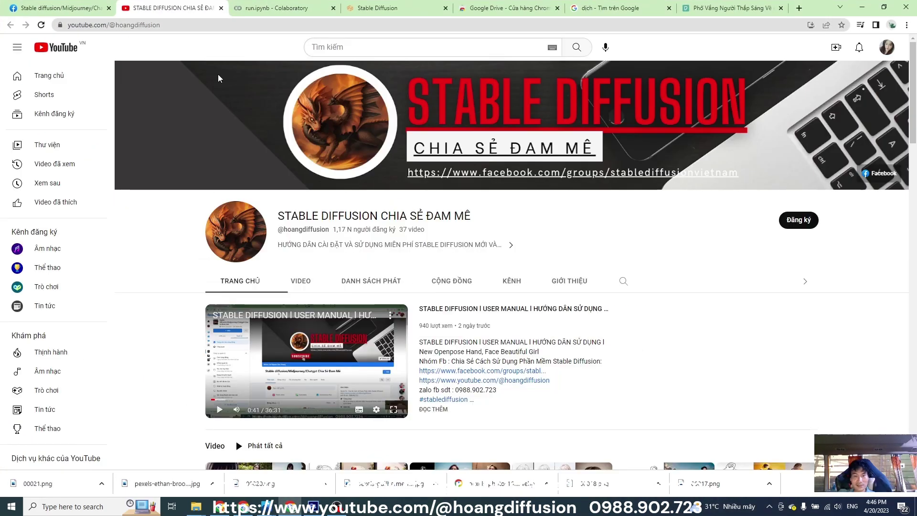
pyautogui.click(286, 8)
pyautogui.click(378, 8)
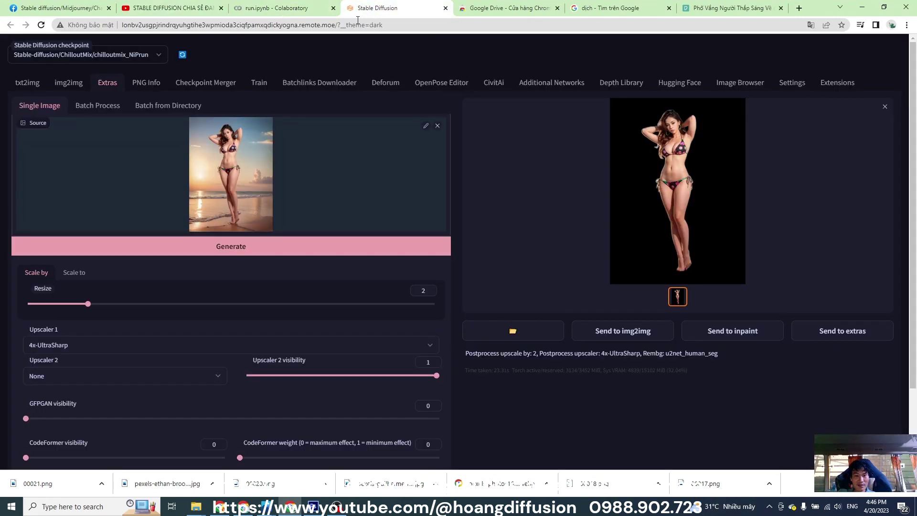
pyautogui.scroll(-2, 130, 331)
pyautogui.scroll(2, 130, 332)
pyautogui.scroll(-2, 124, 344)
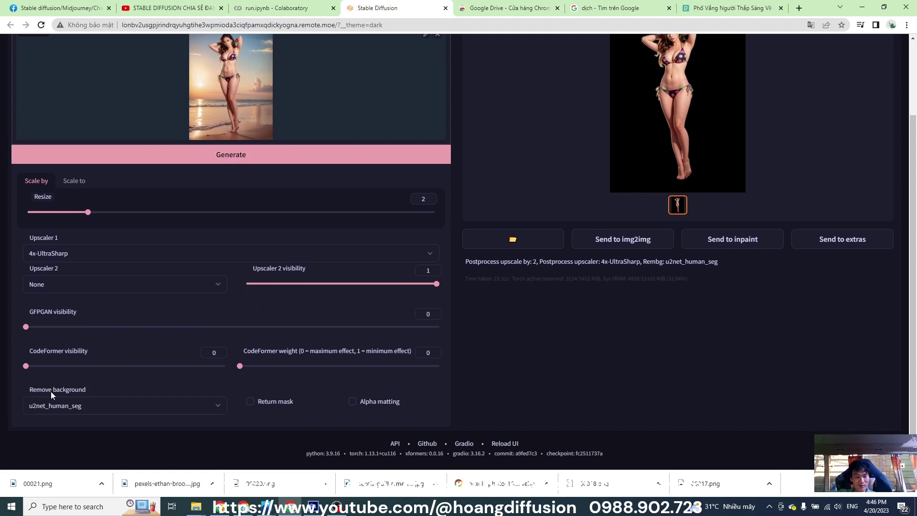
# - Load the list of available extensions from the index URL without hiding those tagged ads, localization or installed
pyautogui.scroll(2, 233, 335)
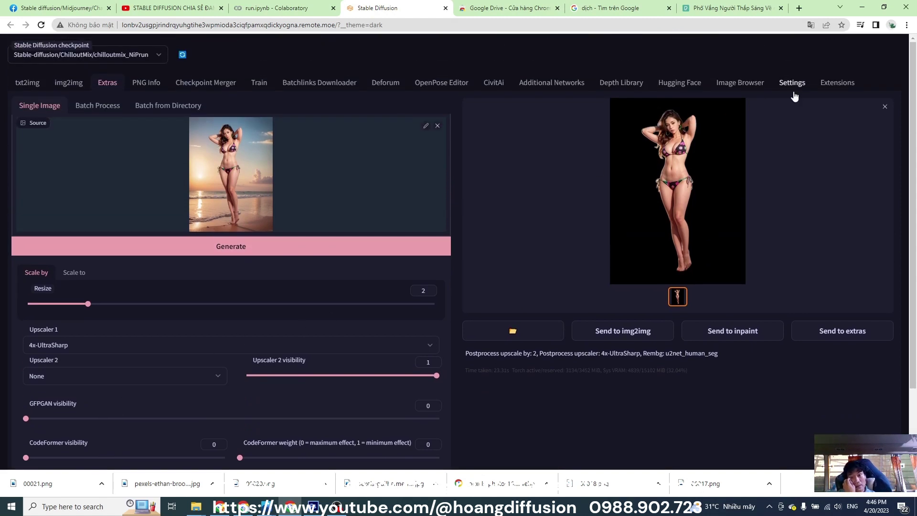
pyautogui.click(832, 87)
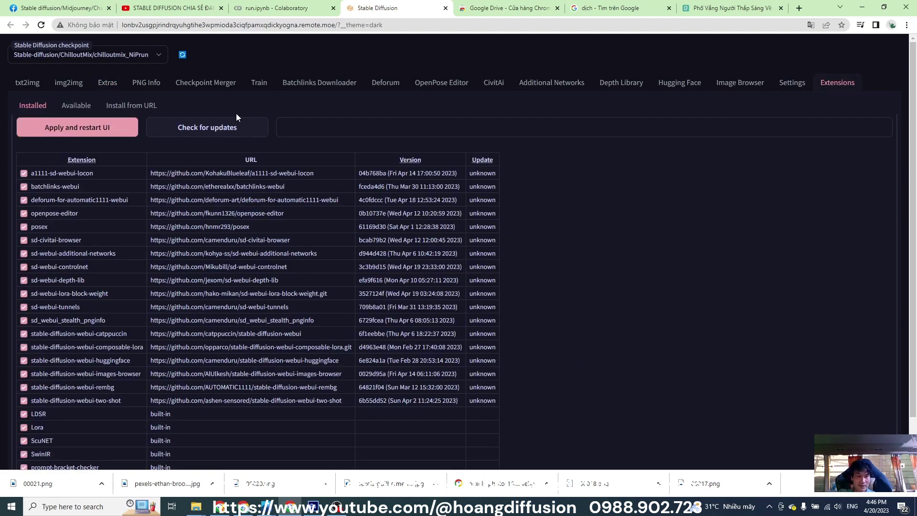
pyautogui.click(77, 110)
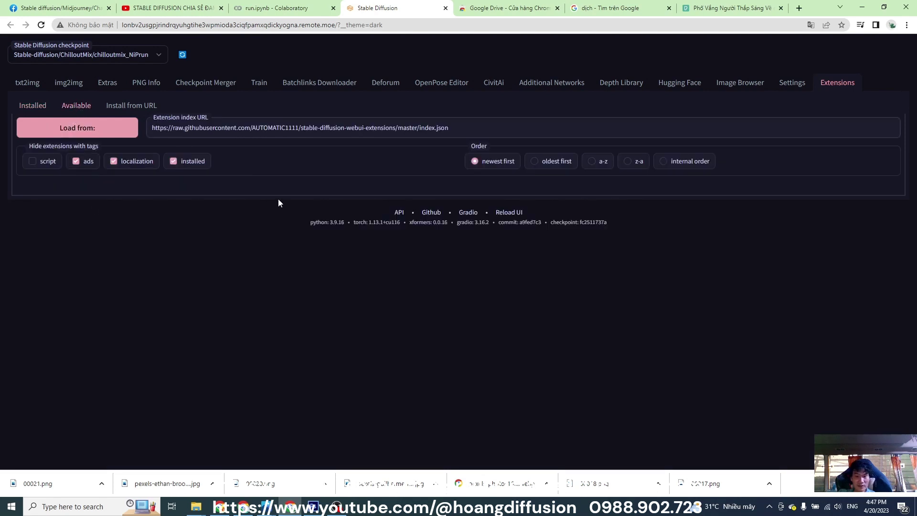
pyautogui.click(76, 162)
pyautogui.click(113, 161)
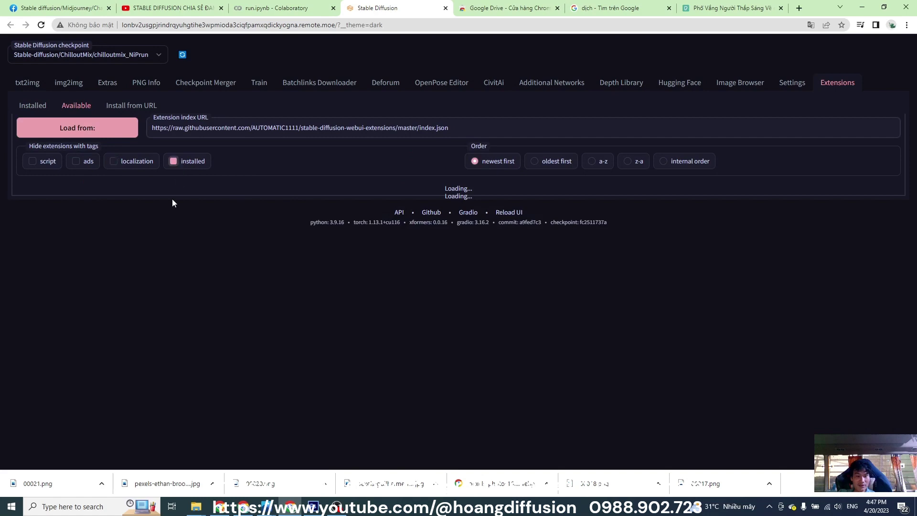
pyautogui.click(97, 129)
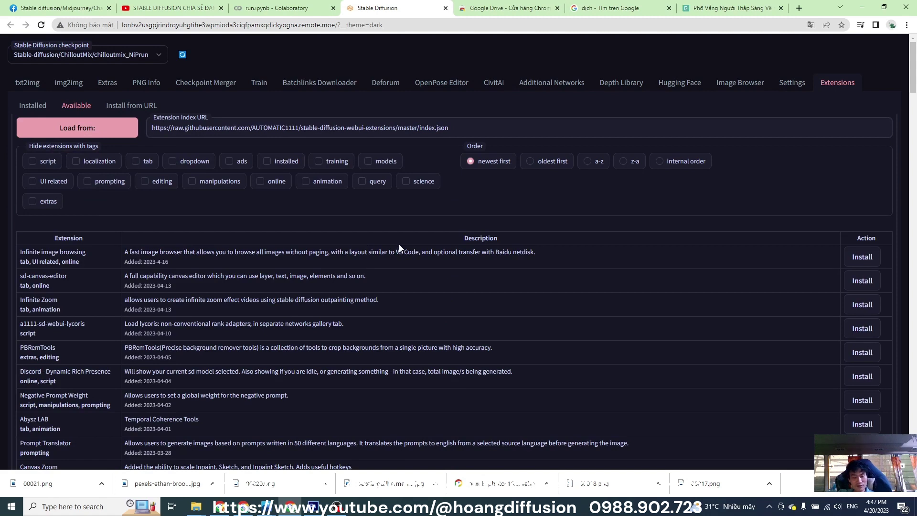
# - Search the available extensions page for "remove" and go to the stable-diffusion-webui-rembg entry to check its install status
pyautogui.hotkey('ctrl', 'f')
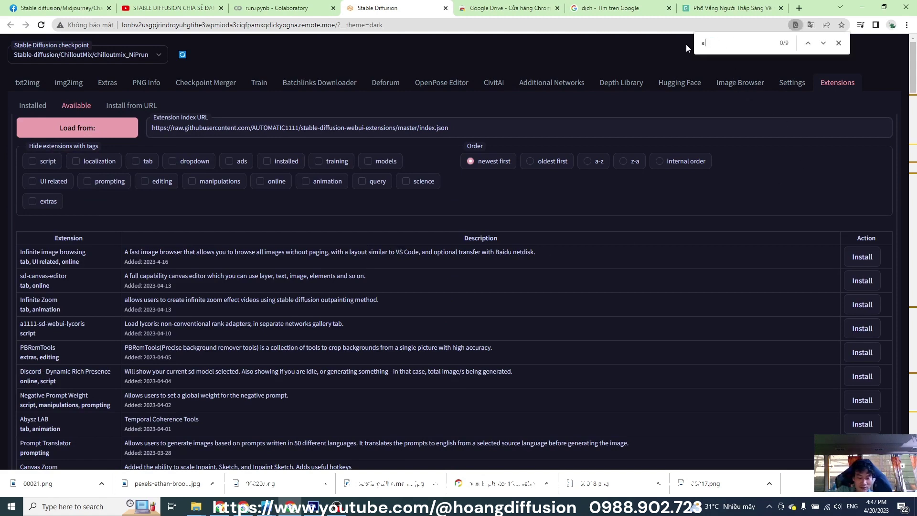
pyautogui.press('BackSpace')
pyautogui.write('rem')
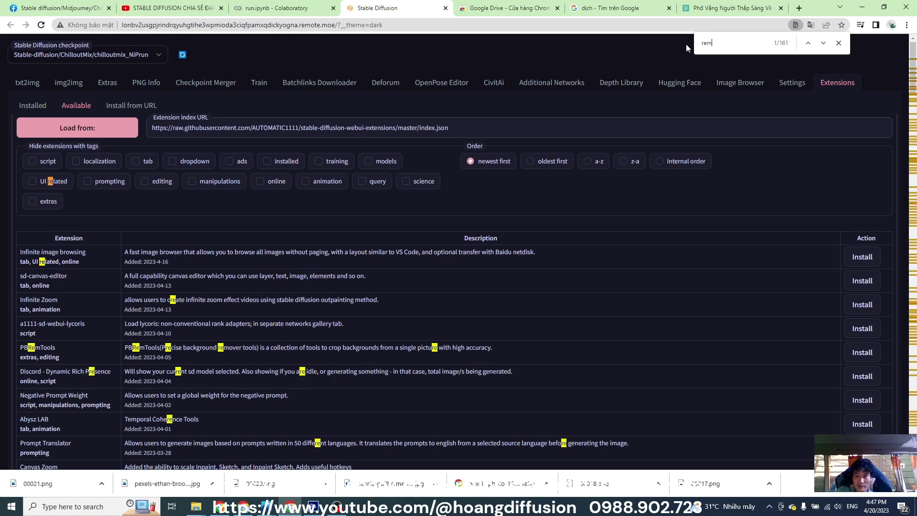
pyautogui.write('ov')
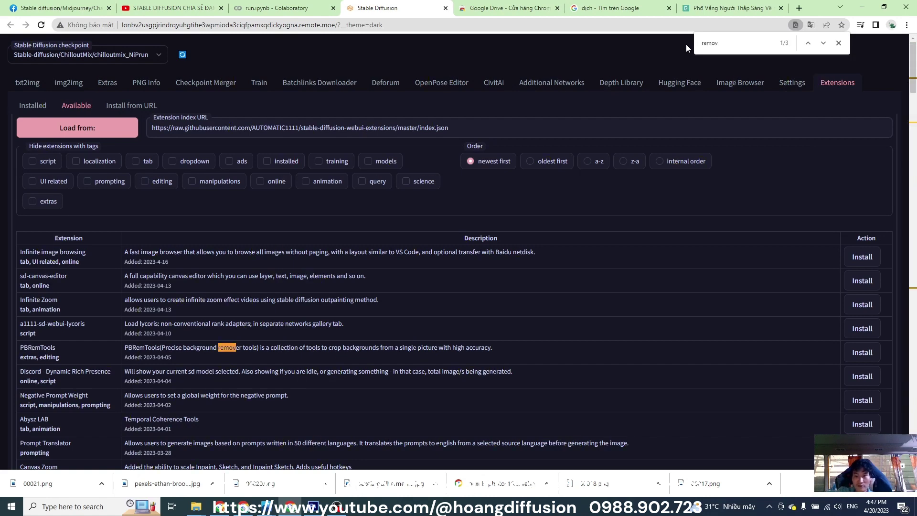
pyautogui.write('e')
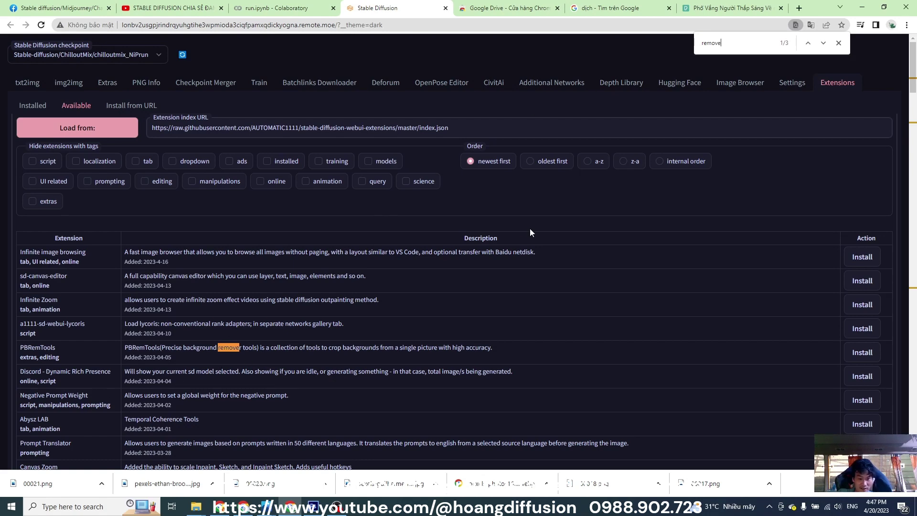
pyautogui.click(824, 43)
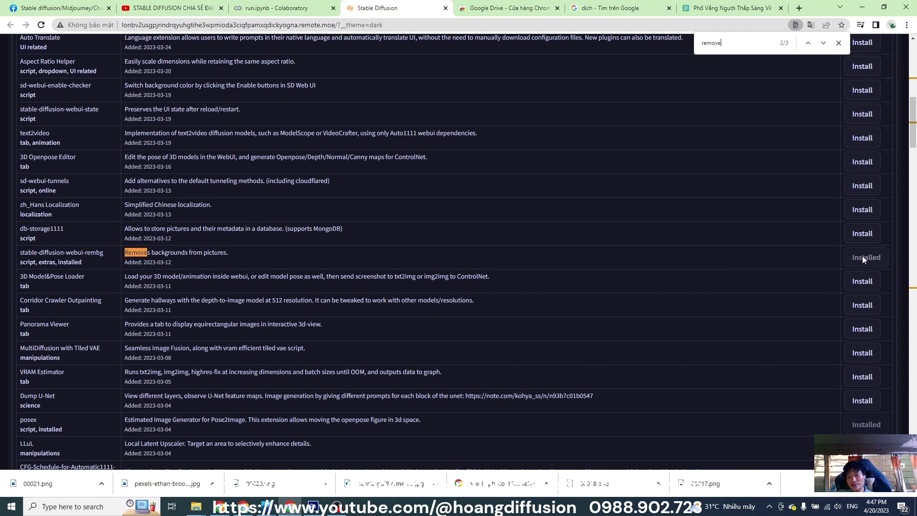
pyautogui.scroll(10, 623, 253)
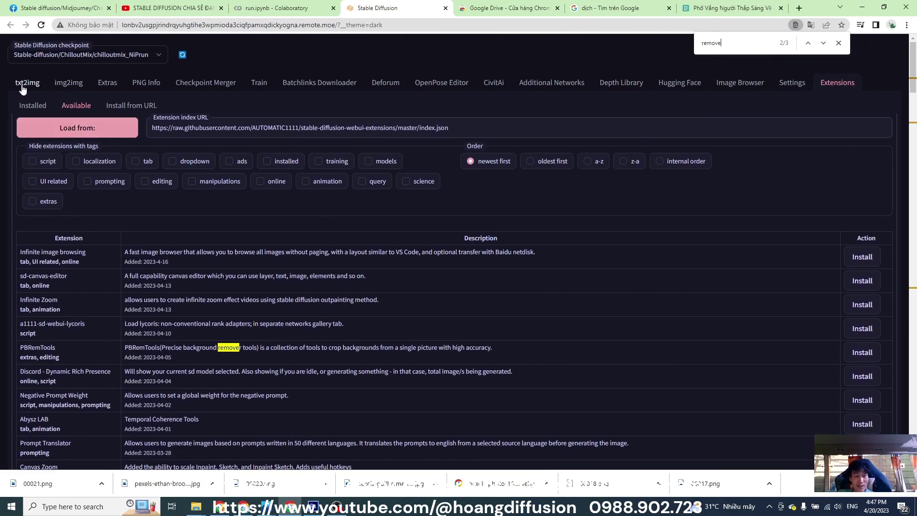
# - Check the running run.ipynb Colab notebook and review the Remove background option and cutout result in Stable Diffusion's Extras
pyautogui.click(263, 8)
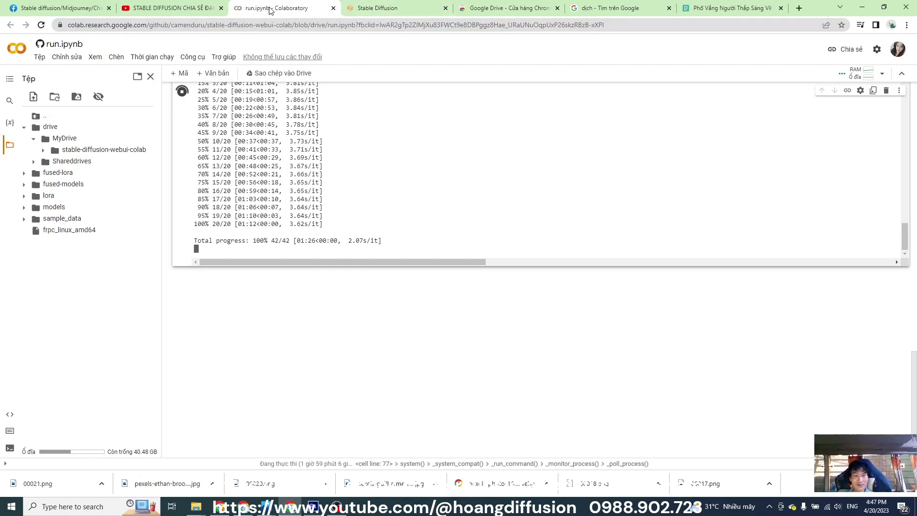
pyautogui.hotkey('ctrl', 'Tab')
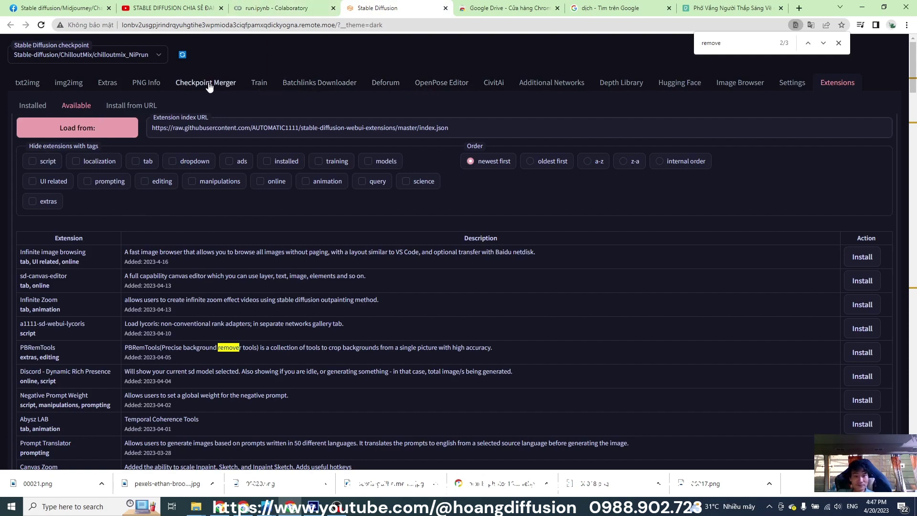
pyautogui.click(110, 85)
pyautogui.scroll(-1, 151, 312)
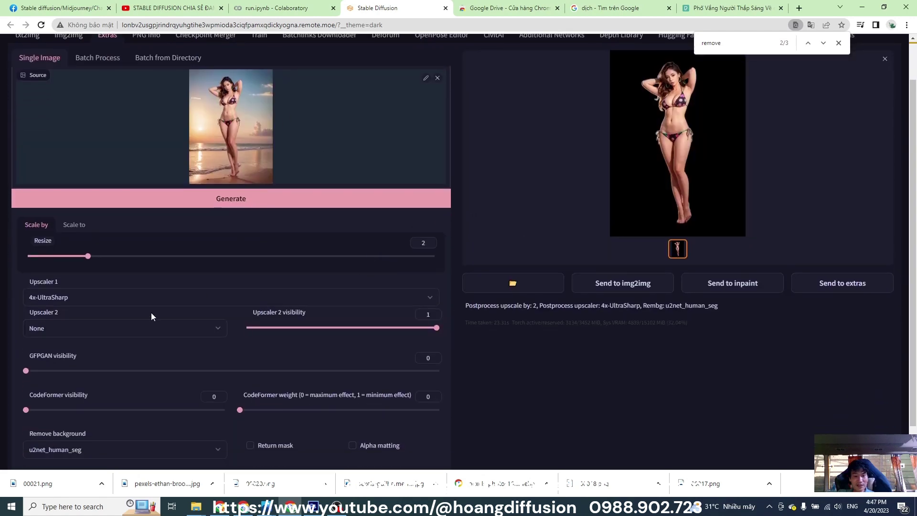
pyautogui.scroll(-1, 96, 349)
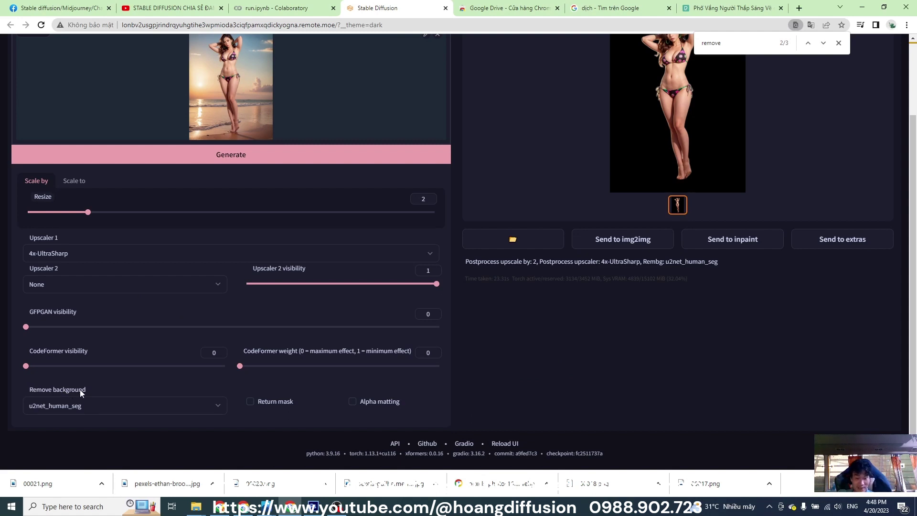
pyautogui.click(267, 8)
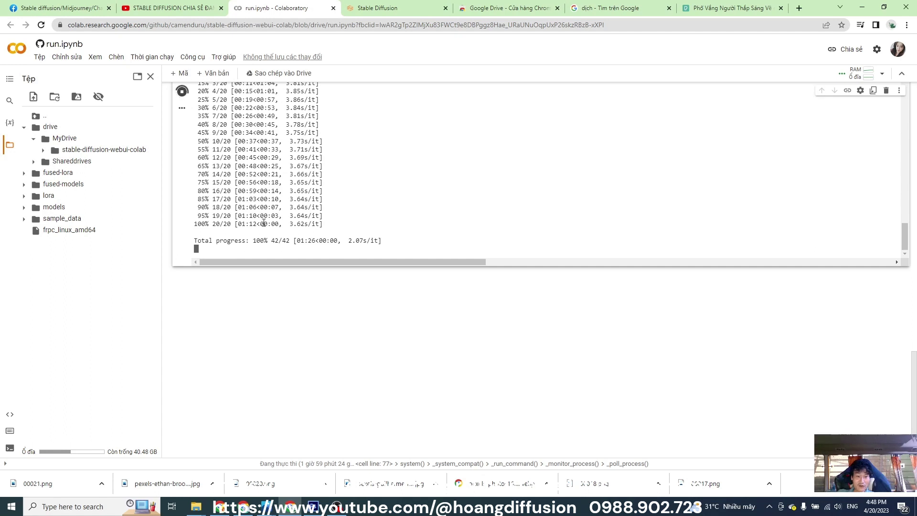
pyautogui.click(379, 10)
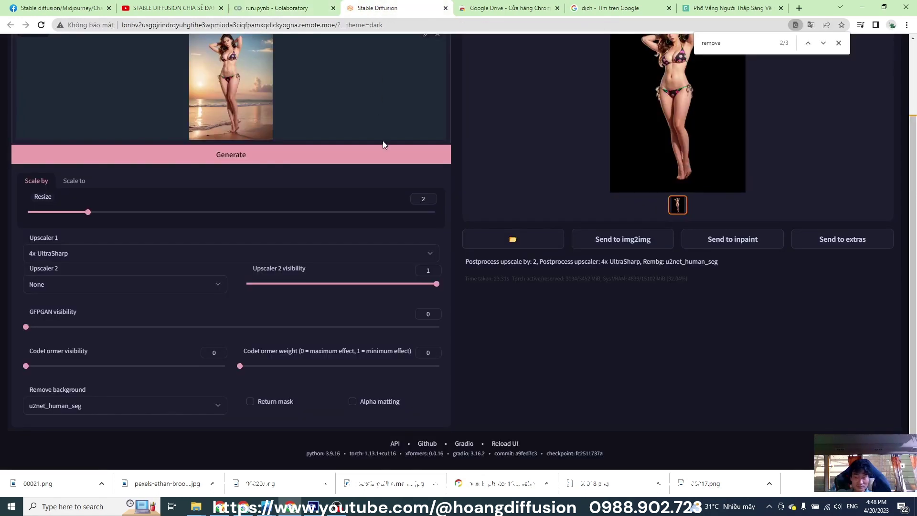
pyautogui.scroll(3, 383, 141)
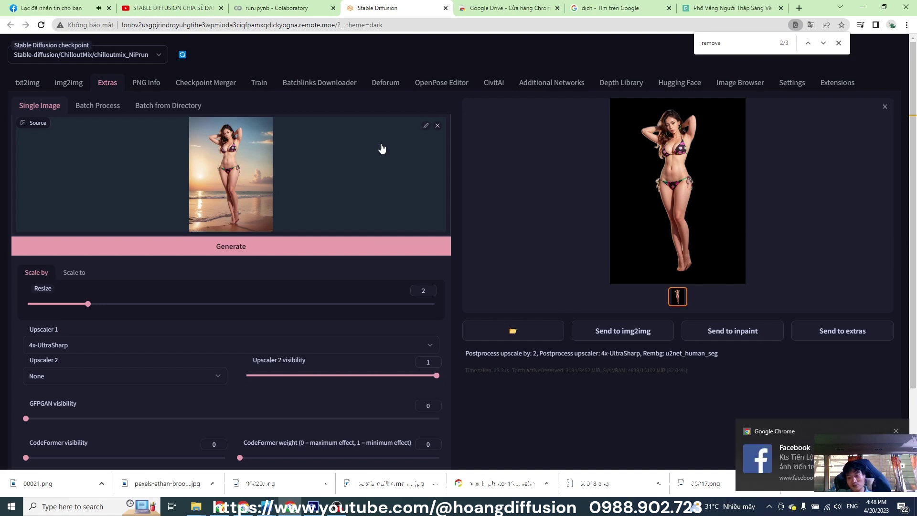
pyautogui.scroll(-2, 191, 339)
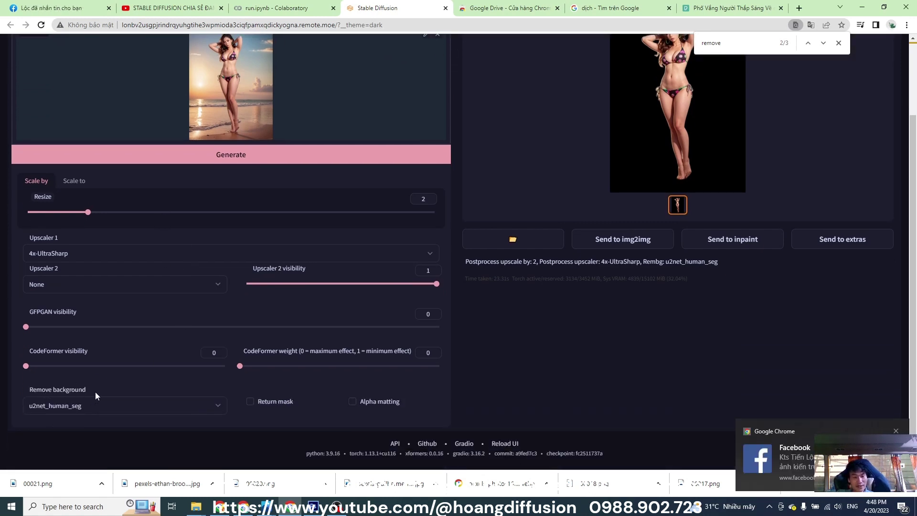
pyautogui.scroll(2, 78, 392)
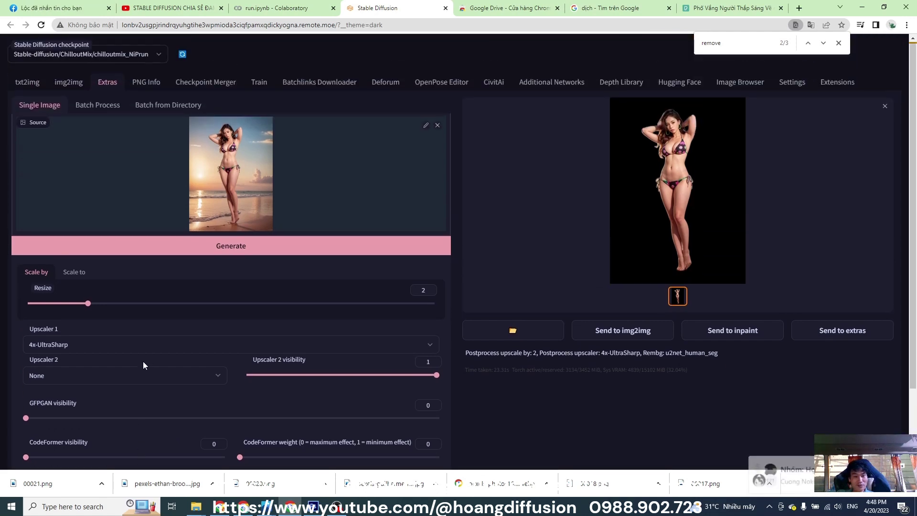